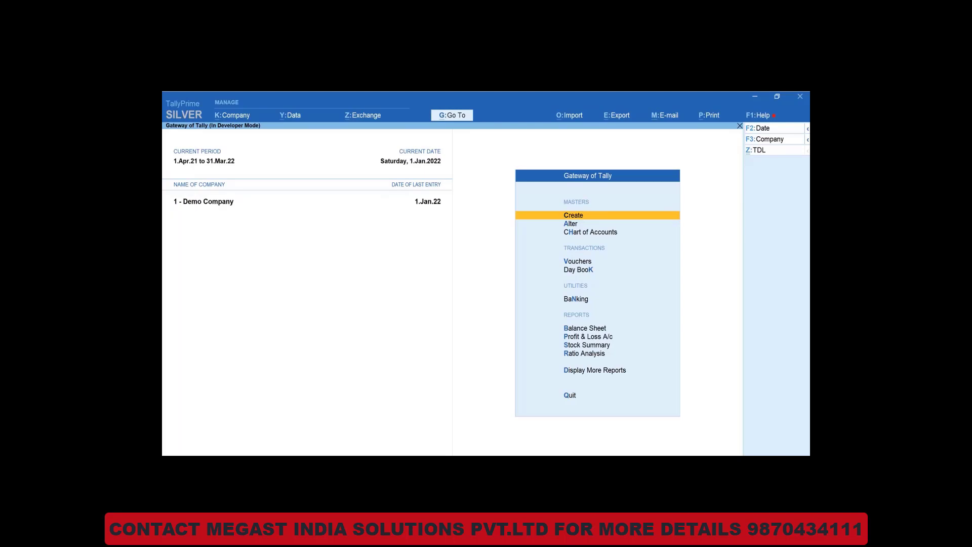
Set Enable Group Security Module to Yes in the TDL add-on features (Ctrl+Alt+T)
{"action": "key", "text": "Down"}
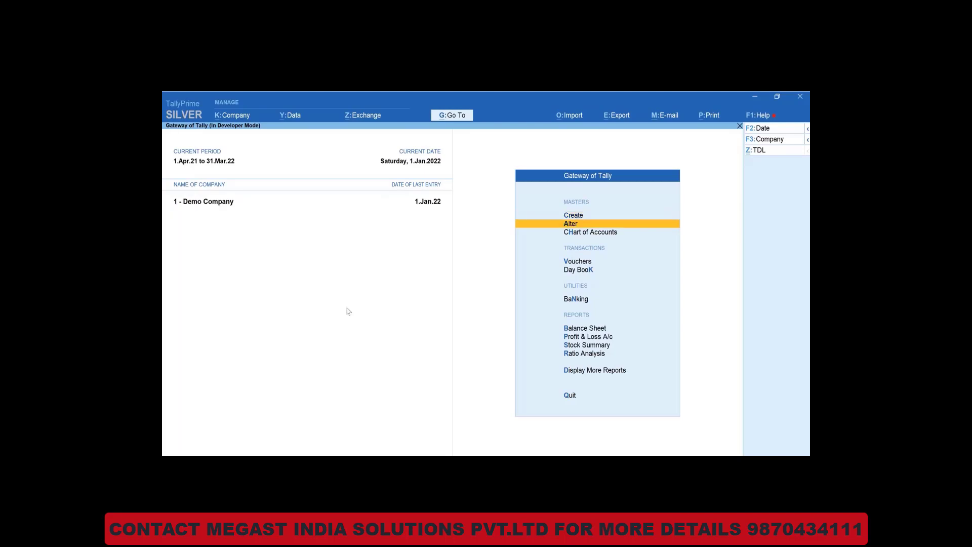
{"action": "key", "text": "Up"}
{"action": "key", "text": "Up"}
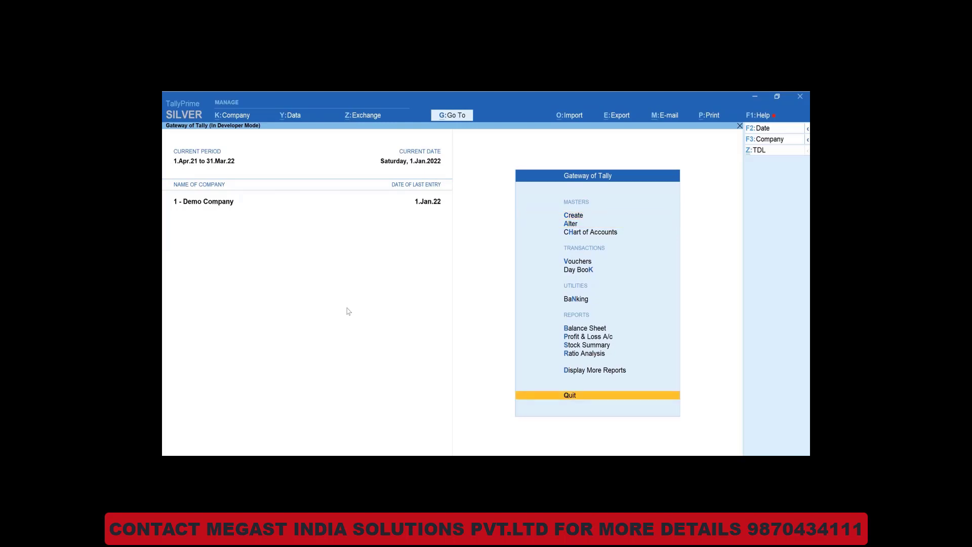
{"action": "key", "text": "alt"}
{"action": "key", "text": "ctrl+alt+t"}
{"action": "key", "text": "alt+f"}
{"action": "key", "text": "Return"}
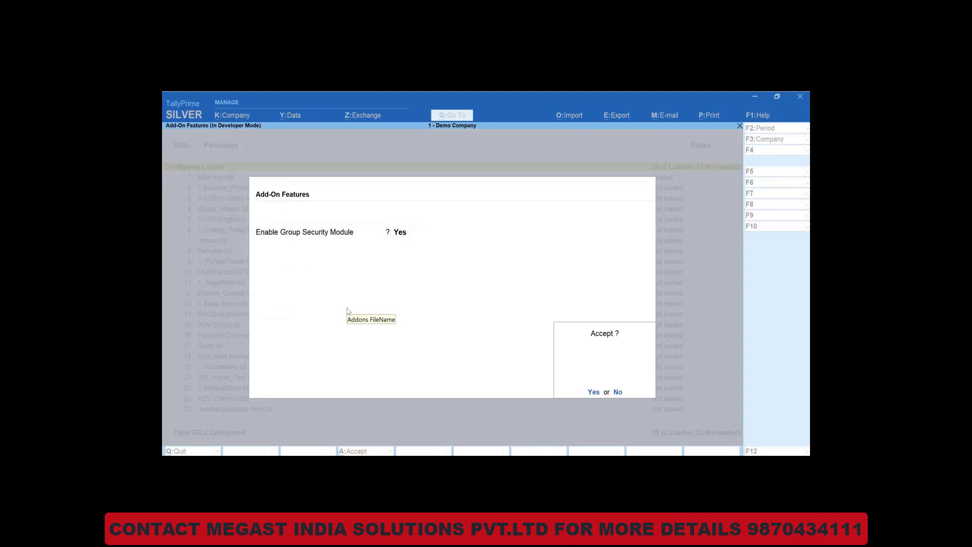
{"action": "key", "text": "Return"}
Return to Gateway of Tally and bring up the Company options (Alt+K)
{"action": "key", "text": "Escape"}
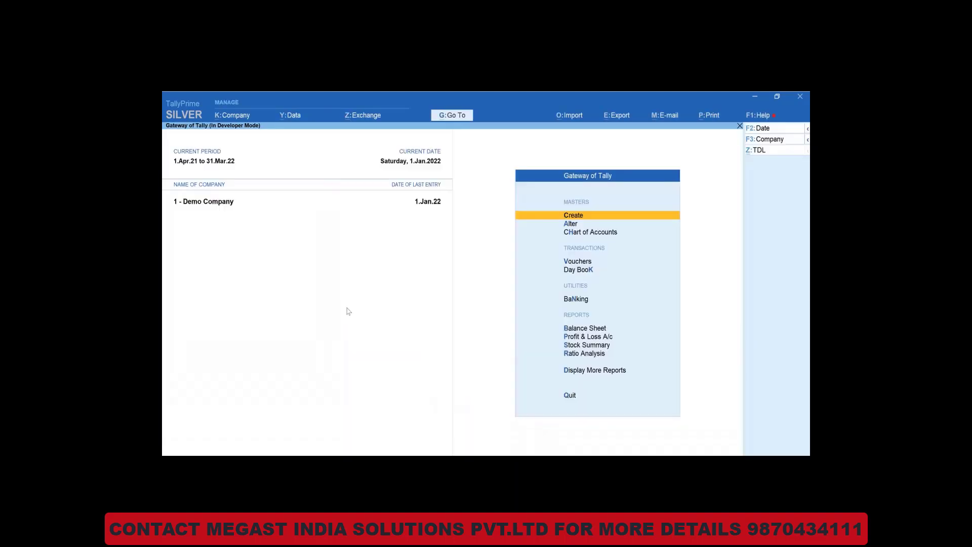
{"action": "key", "text": "alt"}
{"action": "key", "text": "alt+k"}
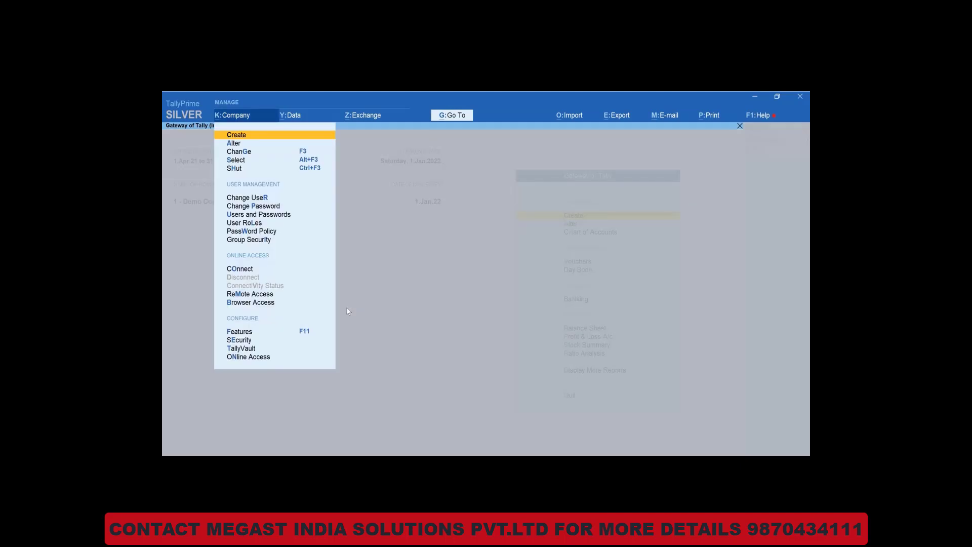
In Group Security, disallow Capital A/c for the Accounts security level
{"action": "left_click", "coordinate": [244, 241]}
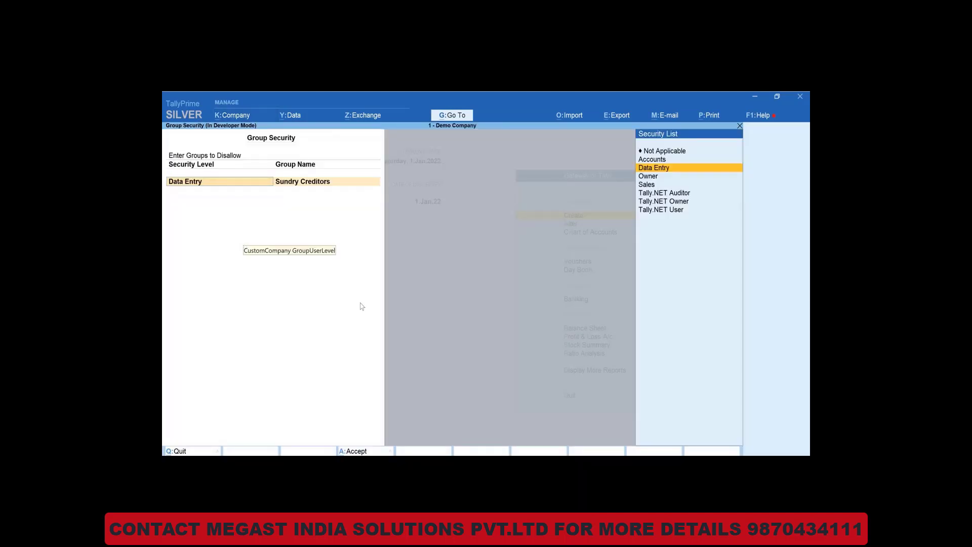
{"action": "key", "text": "Up"}
{"action": "key", "text": "Up"}
{"action": "key", "text": "Down"}
{"action": "key", "text": "Down"}
{"action": "key", "text": "Down"}
{"action": "key", "text": "Down"}
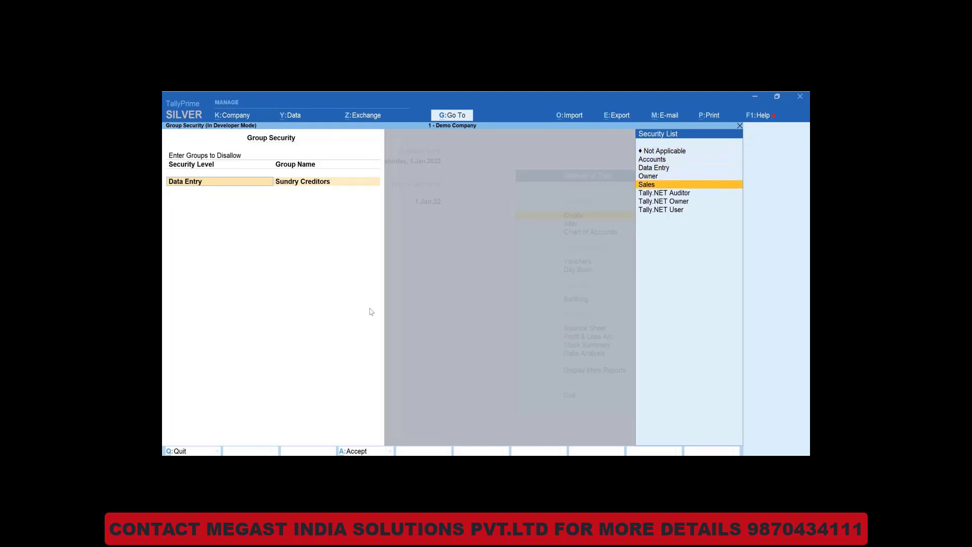
{"action": "key", "text": "Down"}
{"action": "key", "text": "Down"}
{"action": "key", "text": "Up"}
{"action": "key", "text": "Up"}
{"action": "key", "text": "Up"}
{"action": "key", "text": "Up"}
{"action": "key", "text": "Up"}
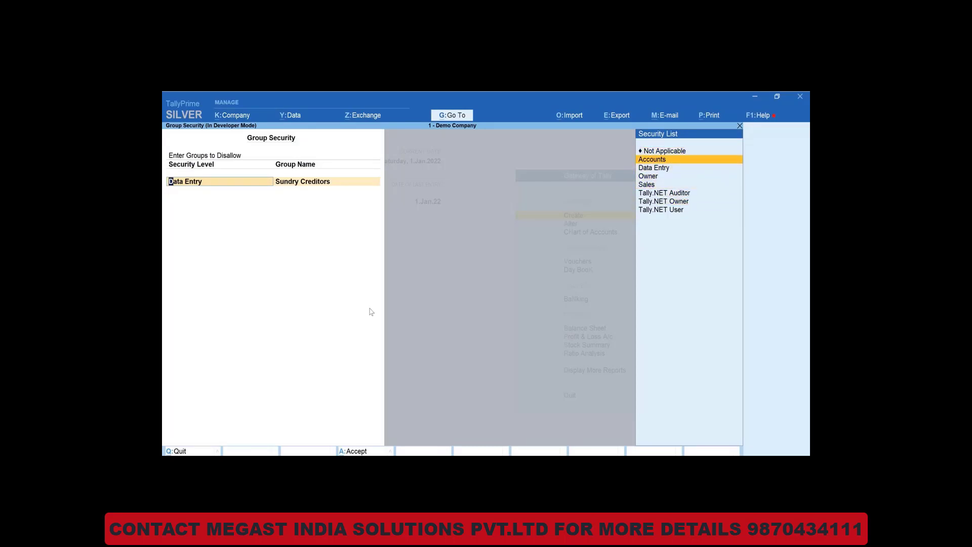
{"action": "key", "text": "Return"}
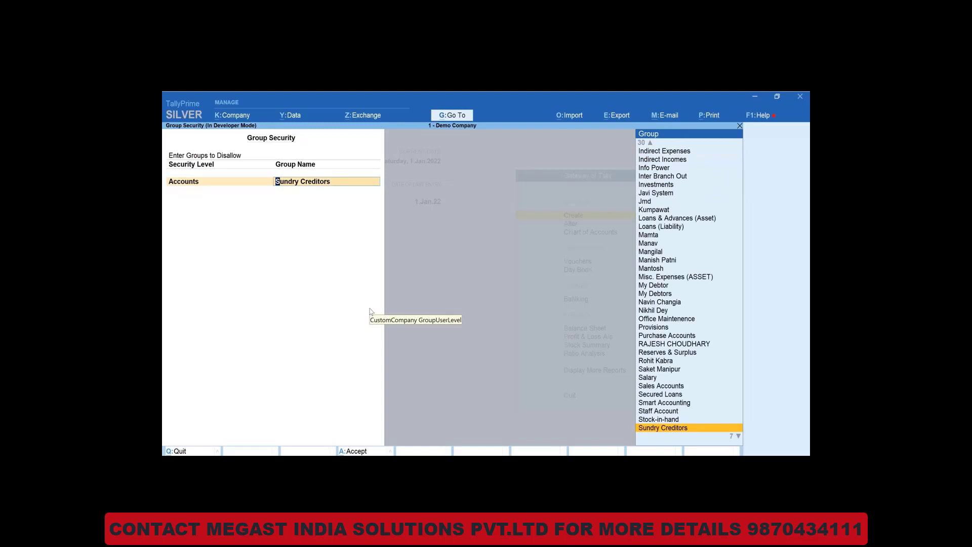
{"action": "key", "text": "Up"}
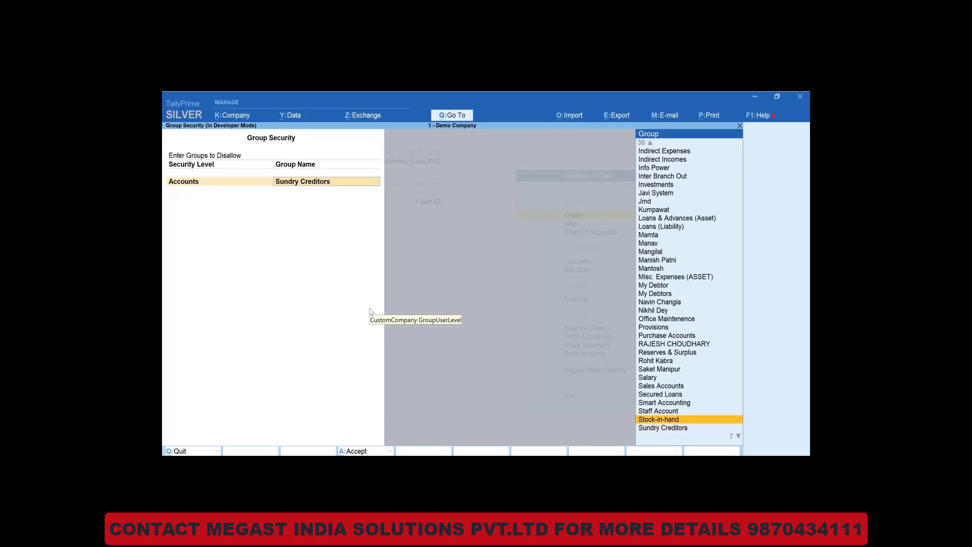
{"action": "key", "text": "Up"}
{"action": "key", "text": "Up"}
{"action": "key", "text": "Up"}
{"action": "key", "text": "Up"}
{"action": "key", "text": "Up"}
{"action": "key", "text": "Up"}
{"action": "key", "text": "Up"}
{"action": "key", "text": "Up"}
{"action": "key", "text": "Up"}
{"action": "key", "text": "Up"}
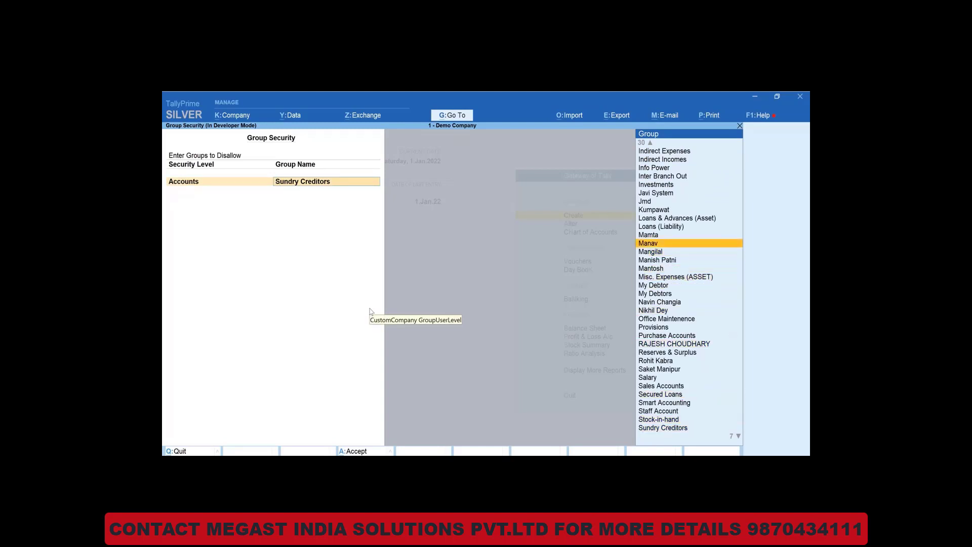
{"action": "type", "text": "ca"}
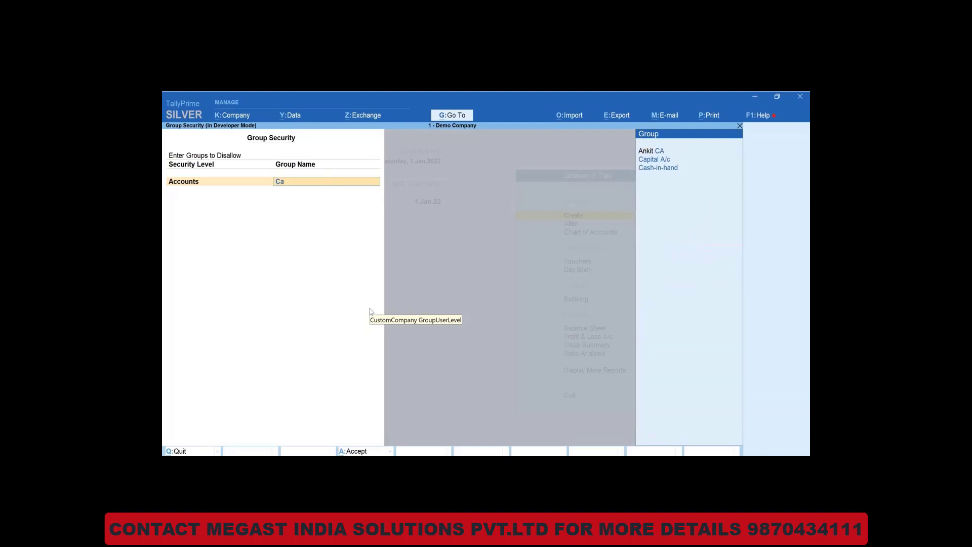
{"action": "type", "text": "p"}
{"action": "key", "text": "Return"}
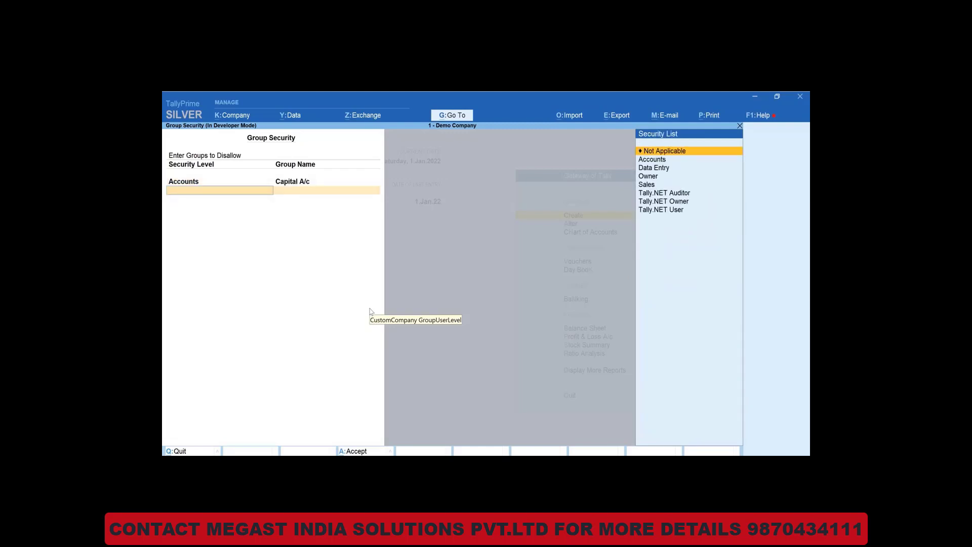
Add a second Accounts row disallowing Indirect Expenses
{"action": "key", "text": "Down"}
{"action": "key", "text": "Return"}
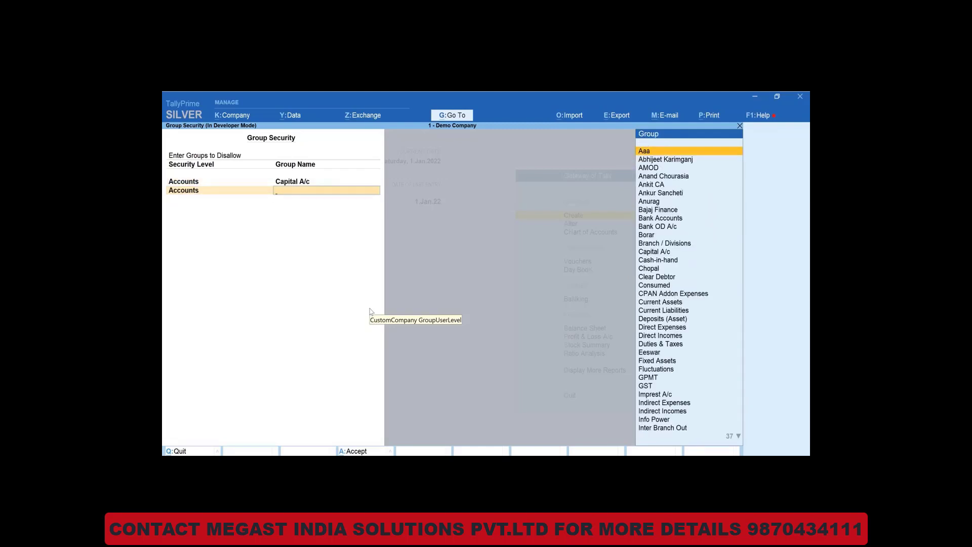
{"action": "key", "text": "Down"}
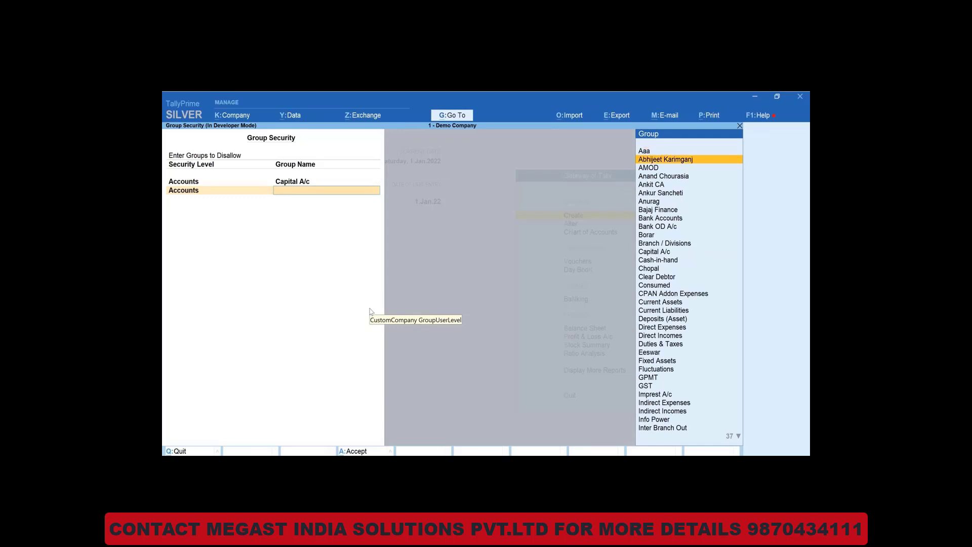
{"action": "key", "text": "Down"}
{"action": "key", "text": "Down"}
{"action": "key", "text": "Down"}
{"action": "key", "text": "Down"}
{"action": "key", "text": "Down"}
{"action": "key", "text": "Down"}
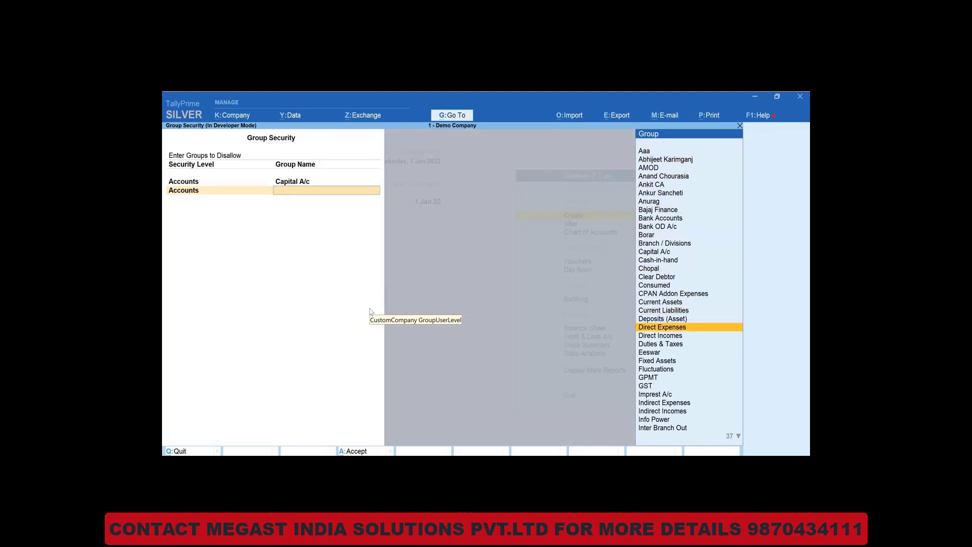
{"action": "key", "text": "Down"}
{"action": "type", "text": "I"}
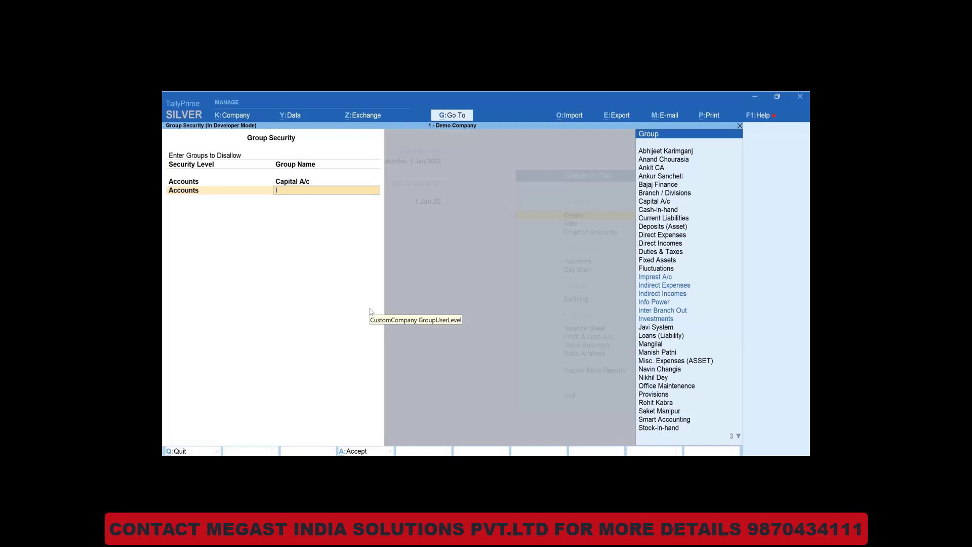
{"action": "type", "text": "nd"}
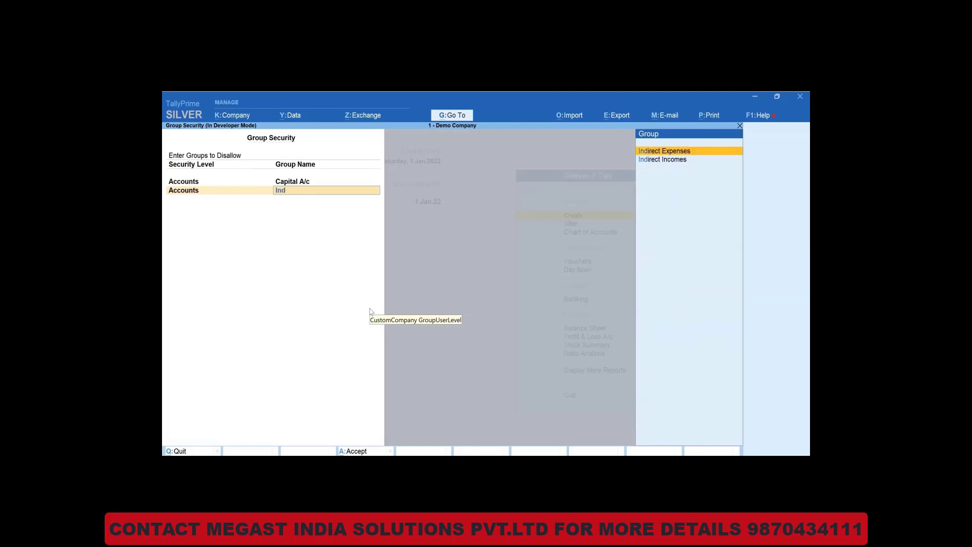
{"action": "key", "text": "Return"}
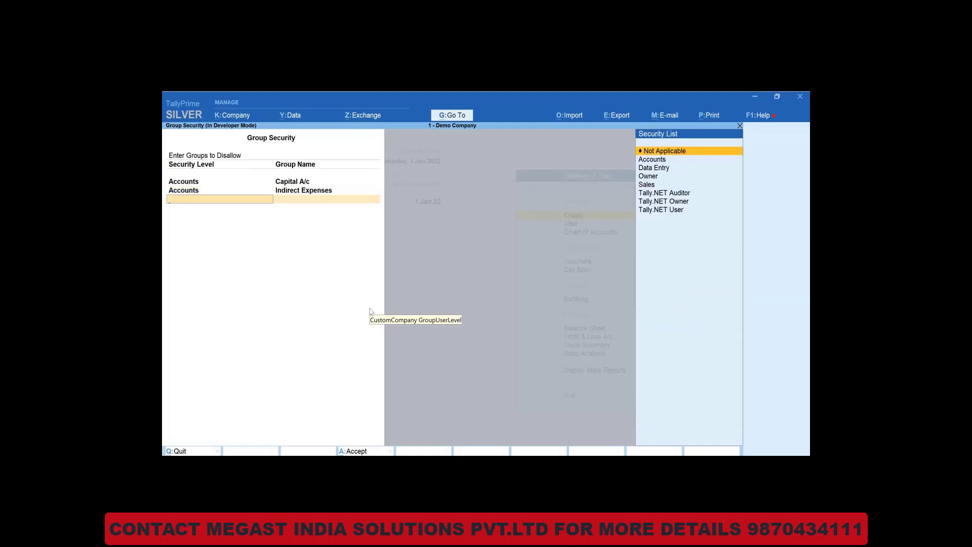
Add a Sales row disallowing Sundry Creditors
{"action": "key", "text": "Down"}
{"action": "key", "text": "Down"}
{"action": "key", "text": "Down"}
{"action": "key", "text": "Down"}
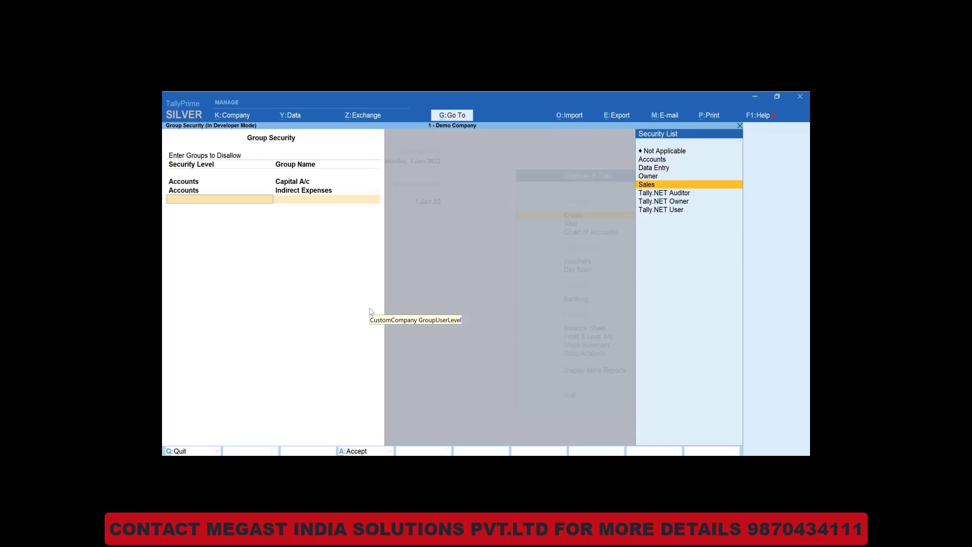
{"action": "key", "text": "Return"}
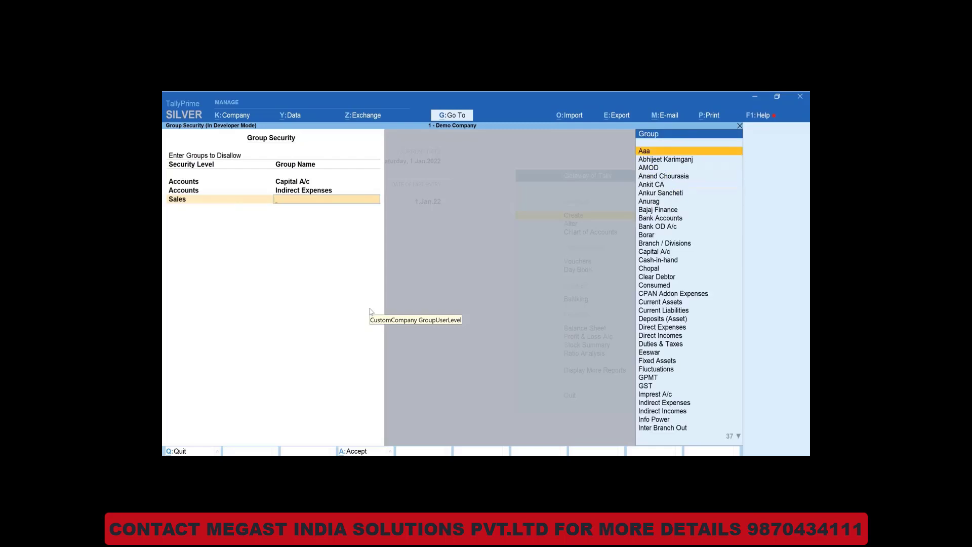
{"action": "type", "text": "sund"}
{"action": "key", "text": "Return"}
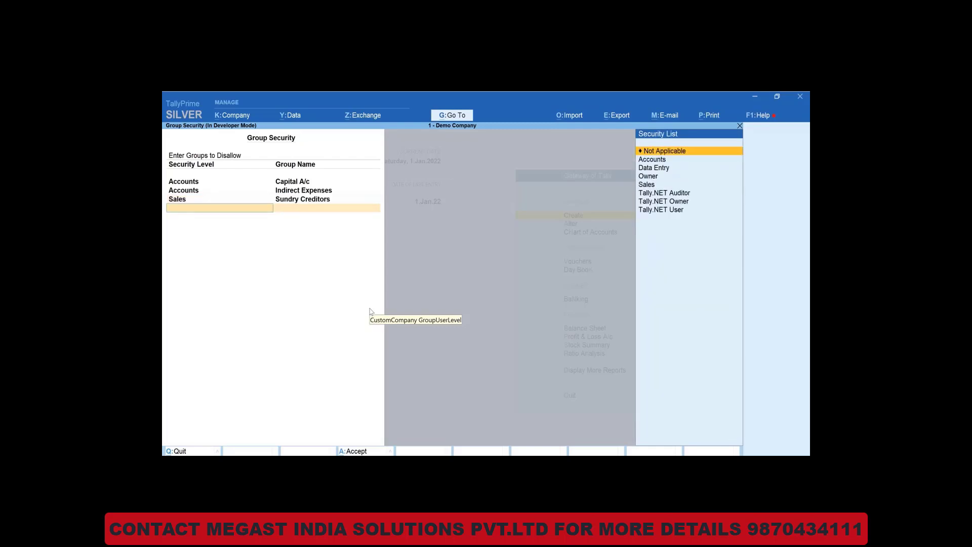
Add a Sales row disallowing Indirect Expenses, then move back up to earlier rows
{"action": "type", "text": "s"}
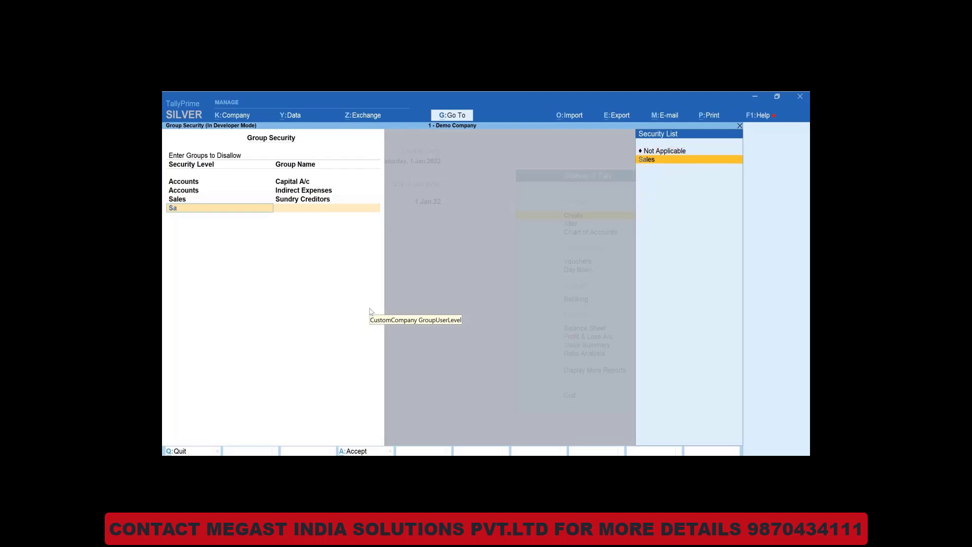
{"action": "key", "text": "Return"}
{"action": "key", "text": "Down"}
{"action": "key", "text": "Down"}
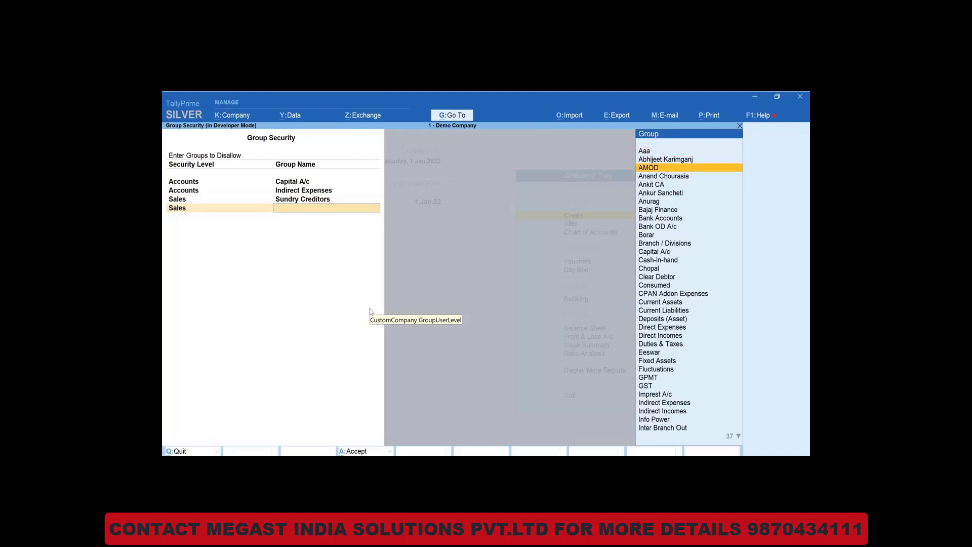
{"action": "key", "text": "Down"}
{"action": "key", "text": "Down"}
{"action": "key", "text": "Down"}
{"action": "key", "text": "Down"}
{"action": "key", "text": "Down"}
{"action": "key", "text": "Down"}
{"action": "key", "text": "Up"}
{"action": "key", "text": "Up"}
{"action": "key", "text": "Return"}
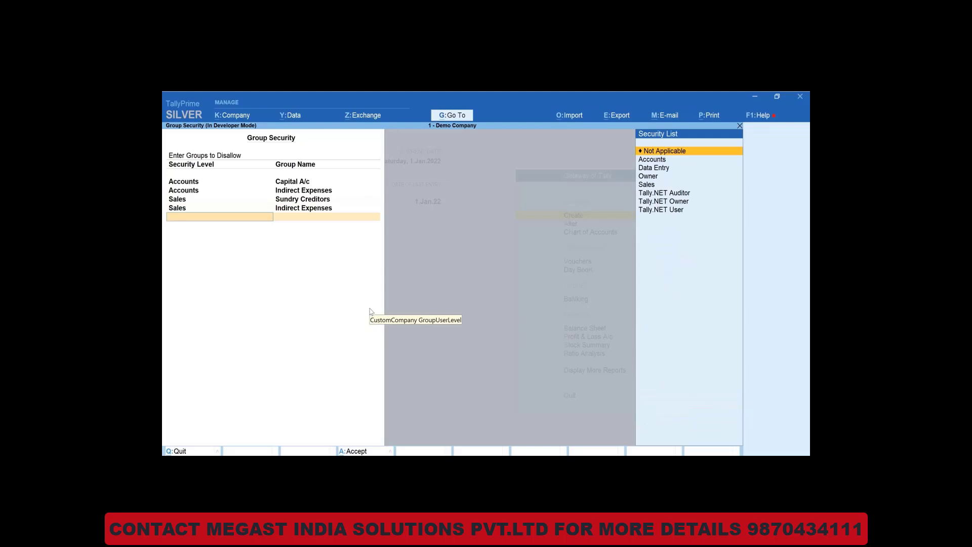
{"action": "key", "text": "Up"}
{"action": "key", "text": "Up"}
{"action": "key", "text": "Up"}
Change the second row's level to Sales and delete the Accounts–Capital A/c restriction
{"action": "key", "text": "BackSpace"}
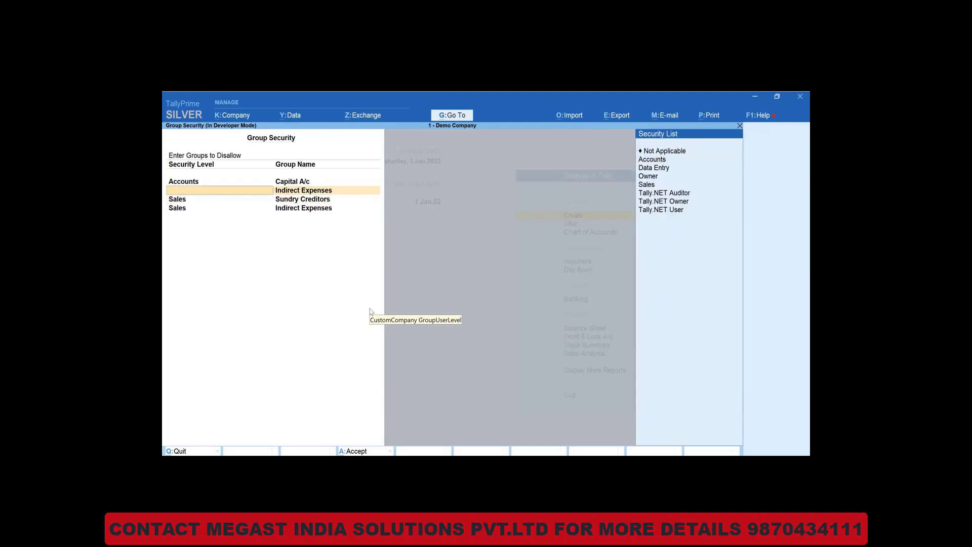
{"action": "type", "text": "Sales"}
{"action": "key", "text": "Up"}
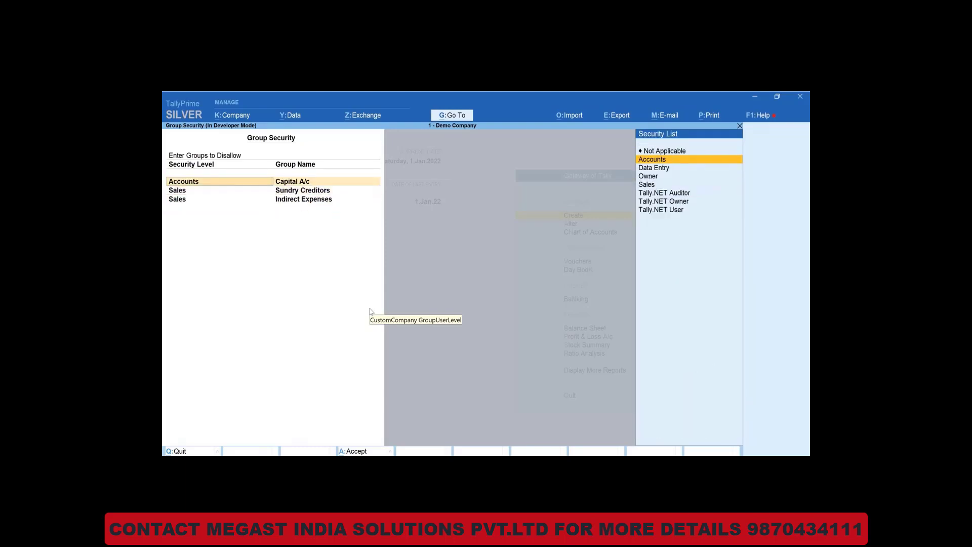
{"action": "key", "text": "Down"}
{"action": "key", "text": "BackSpace"}
{"action": "key", "text": "Return"}
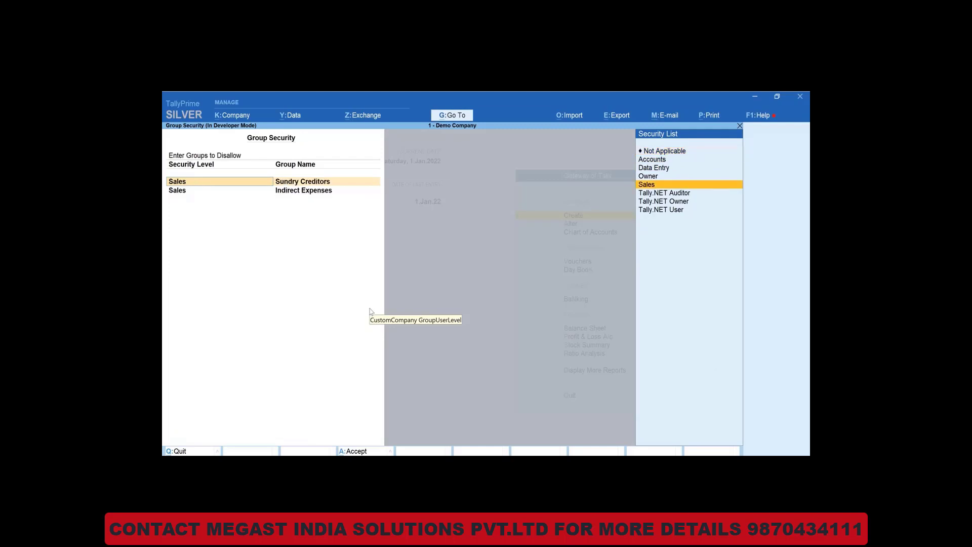
{"action": "key", "text": "Down"}
{"action": "key", "text": "Return"}
{"action": "key", "text": "Return"}
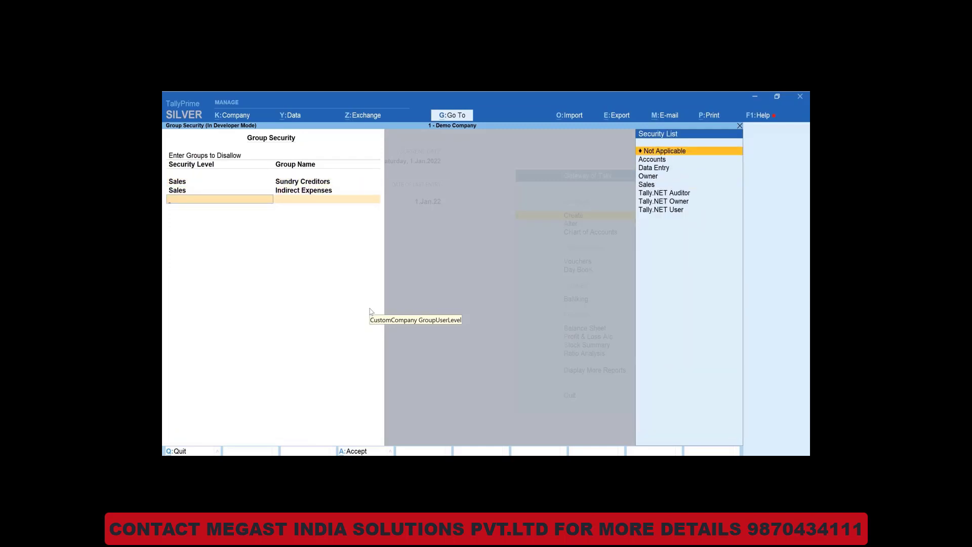
Add a Sales row disallowing Loans & Advances (Asset) and submit the form for saving
{"action": "key", "text": "Down"}
{"action": "key", "text": "Down"}
{"action": "key", "text": "Down"}
{"action": "key", "text": "Down"}
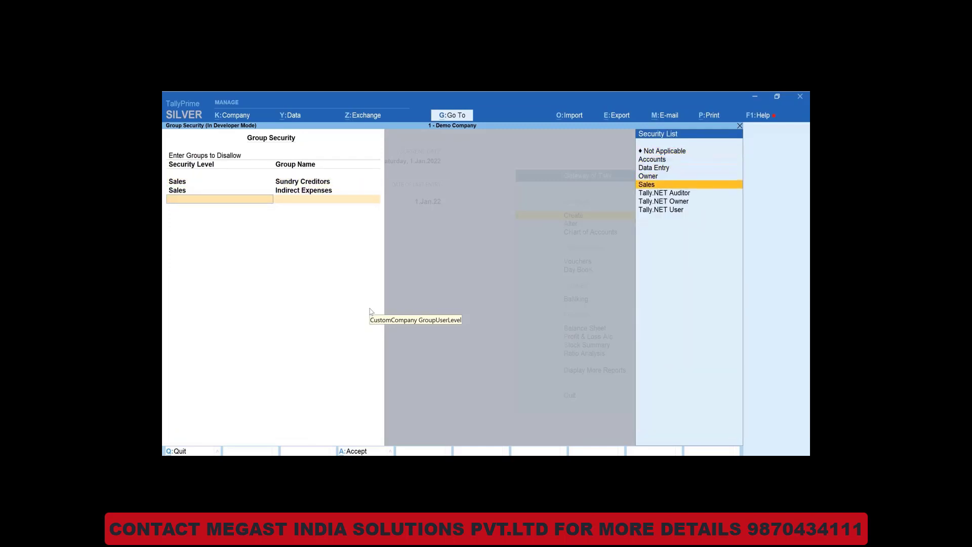
{"action": "key", "text": "Return"}
{"action": "key", "text": "Down"}
{"action": "key", "text": "Down"}
{"action": "key", "text": "Down"}
{"action": "key", "text": "Down"}
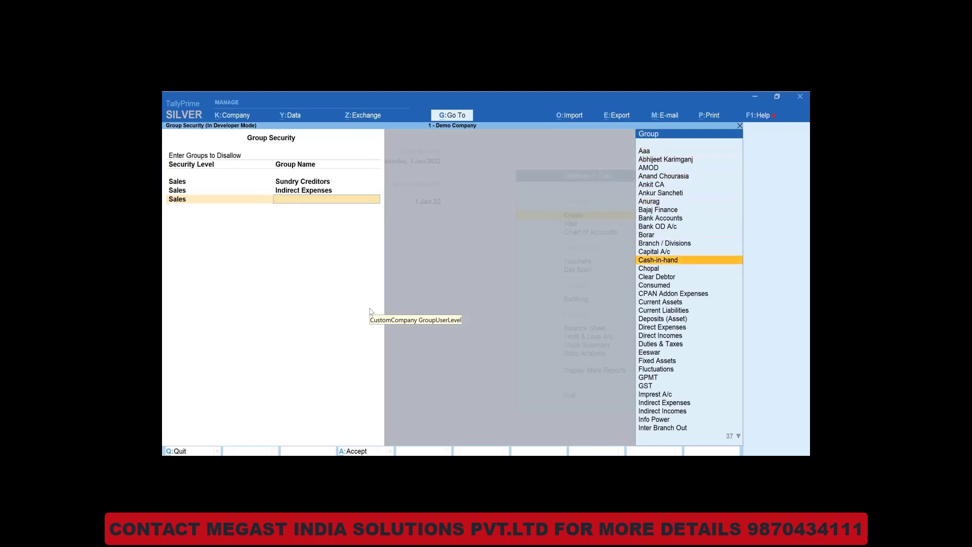
{"action": "key", "text": "Down"}
{"action": "key", "text": "Down"}
{"action": "key", "text": "Down"}
{"action": "key", "text": "Down"}
{"action": "key", "text": "Down"}
{"action": "key", "text": "Down"}
{"action": "key", "text": "Down"}
{"action": "key", "text": "Down"}
{"action": "key", "text": "Down"}
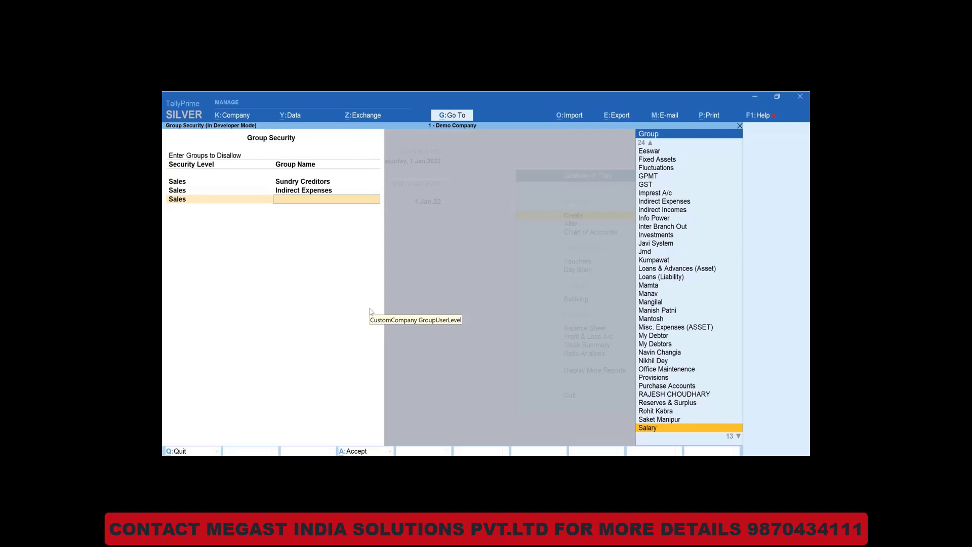
{"action": "key", "text": "Up"}
{"action": "key", "text": "Up"}
{"action": "key", "text": "Up"}
{"action": "key", "text": "Up"}
{"action": "key", "text": "Up"}
{"action": "key", "text": "Up"}
{"action": "key", "text": "Up"}
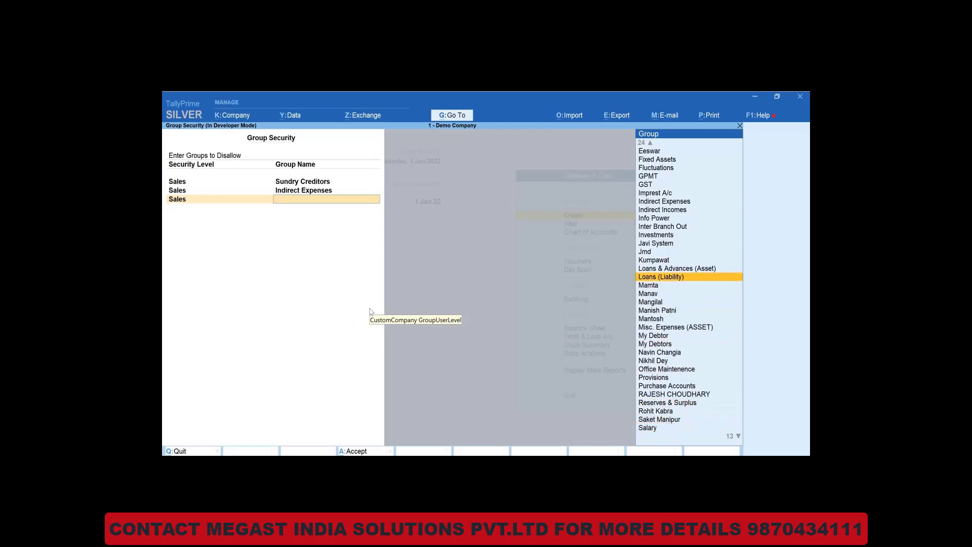
{"action": "key", "text": "Up"}
{"action": "key", "text": "Return"}
{"action": "key", "text": "Return"}
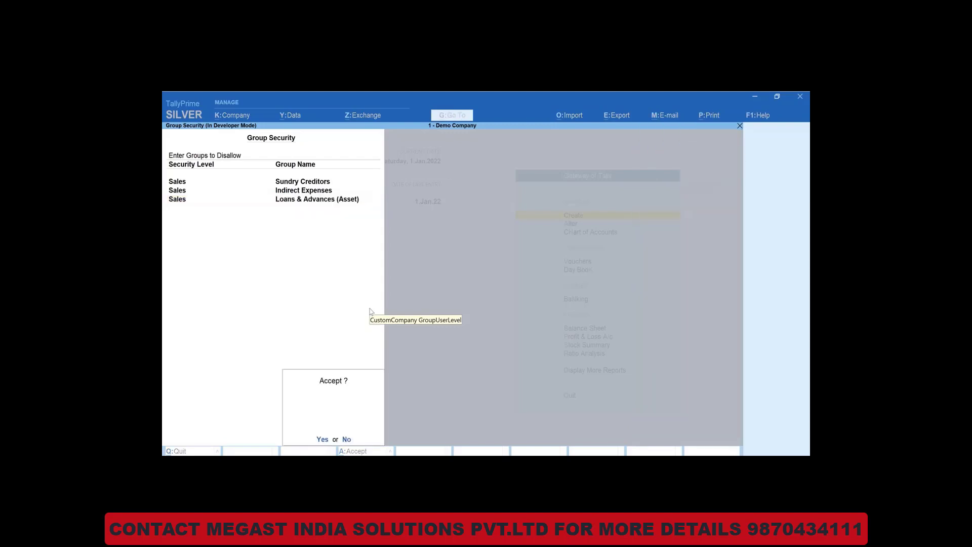
{"action": "key", "text": "Return"}
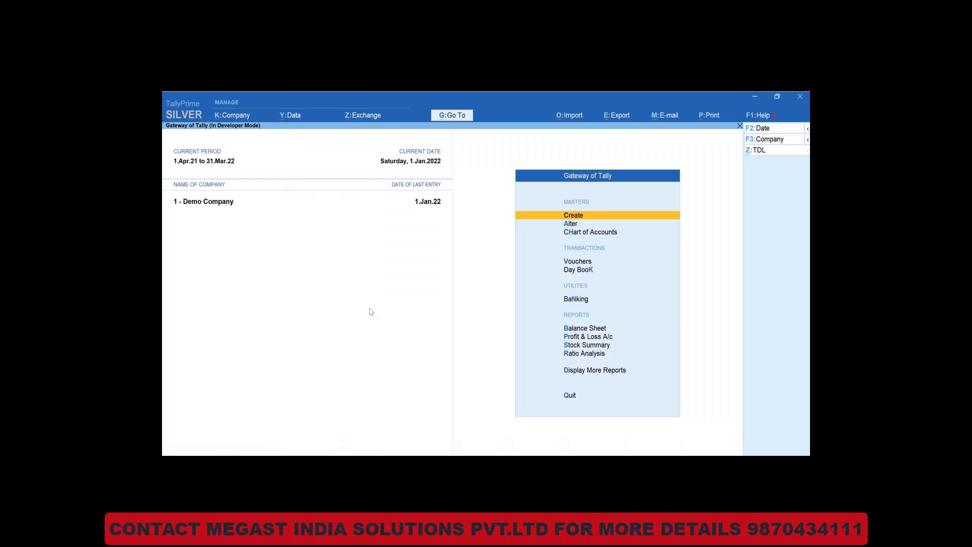
Review Users and Passwords to see which user holds the Sales role
{"action": "key", "text": "alt"}
{"action": "key", "text": "alt+k"}
{"action": "key", "text": "u"}
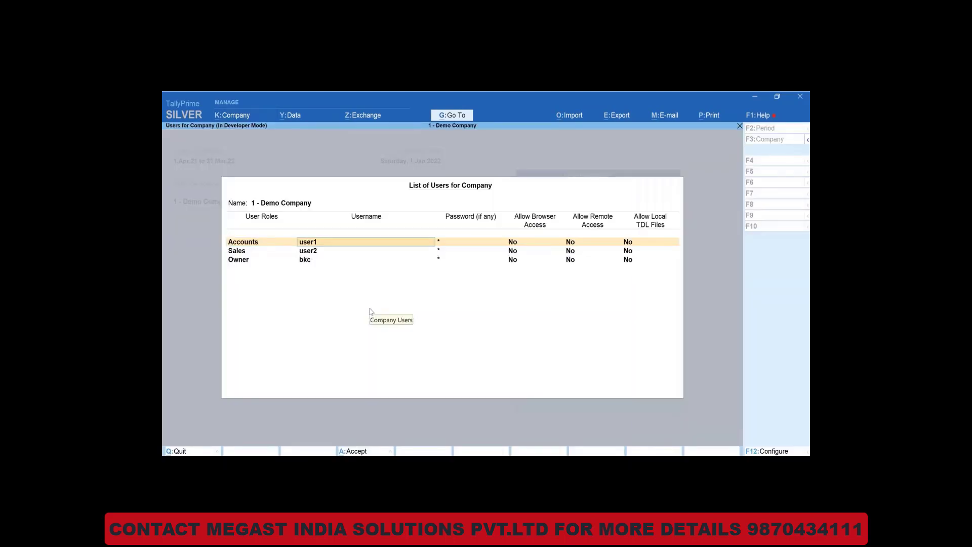
{"action": "key", "text": "Down"}
{"action": "key", "text": "Down"}
{"action": "key", "text": "Up"}
{"action": "key", "text": "Up"}
{"action": "key", "text": "Down"}
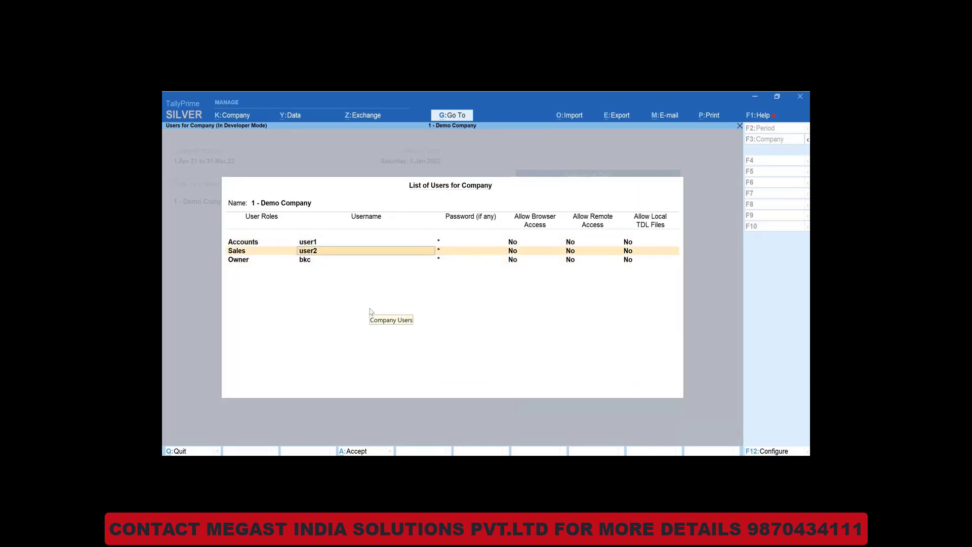
{"action": "key", "text": "Escape"}
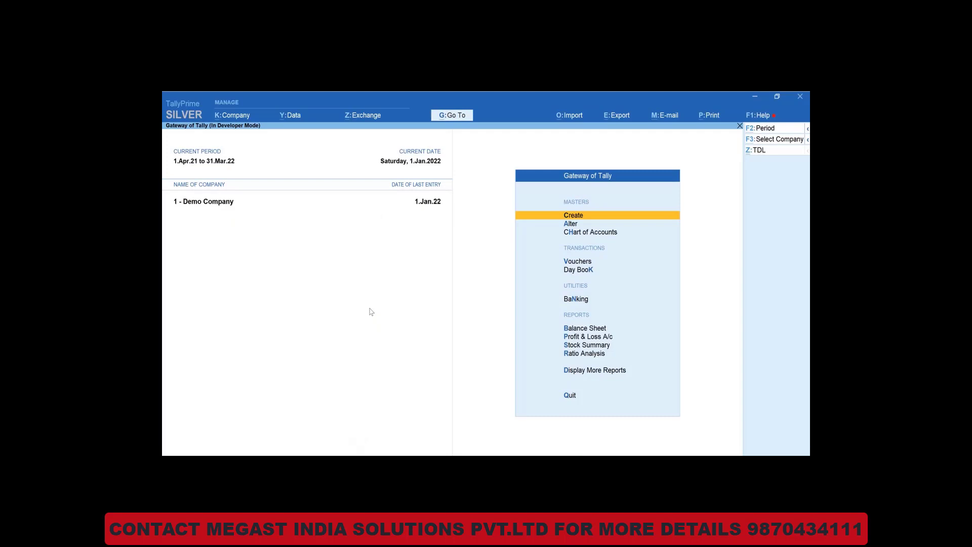
Reopen Demo Company logged in as user2, the Sales user
{"action": "key", "text": "F3"}
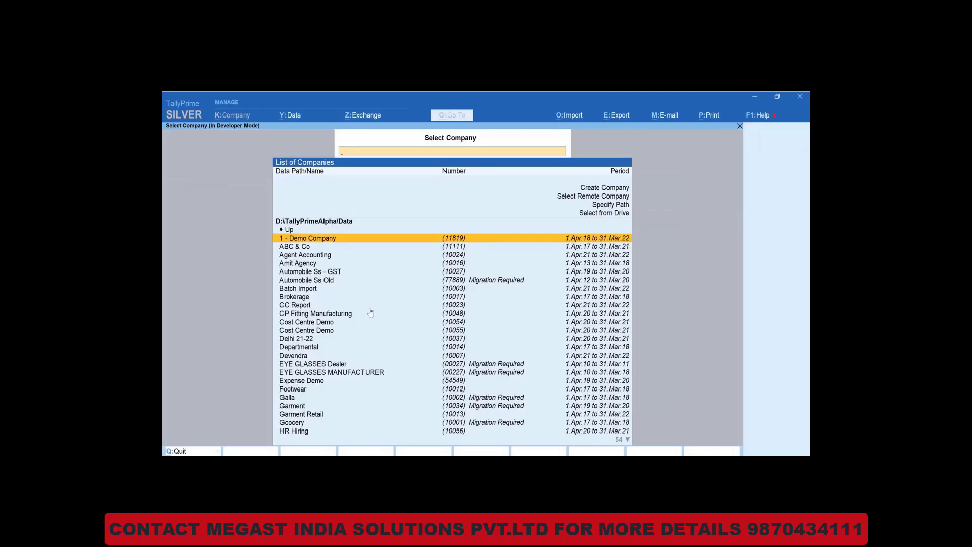
{"action": "key", "text": "Return"}
{"action": "type", "text": "us"}
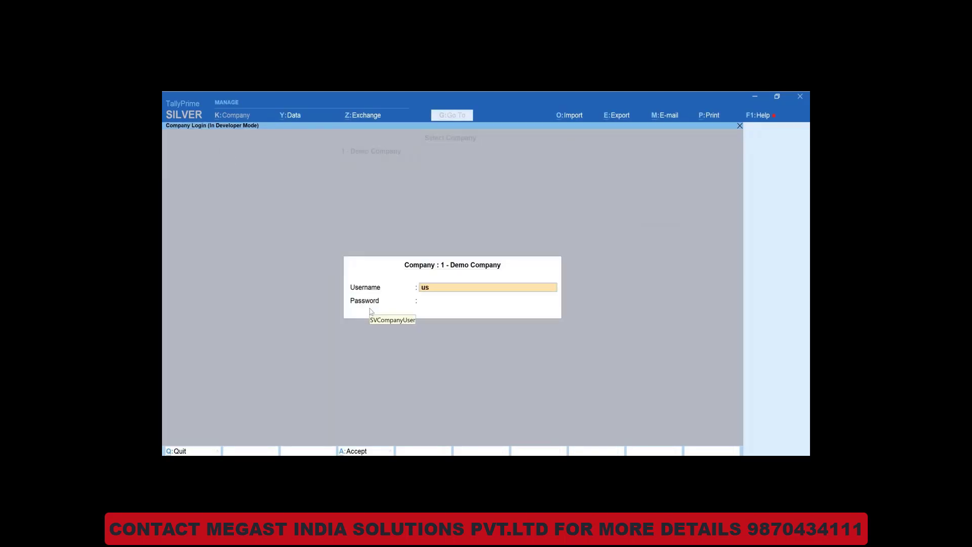
{"action": "type", "text": "er2"}
{"action": "key", "text": "Return"}
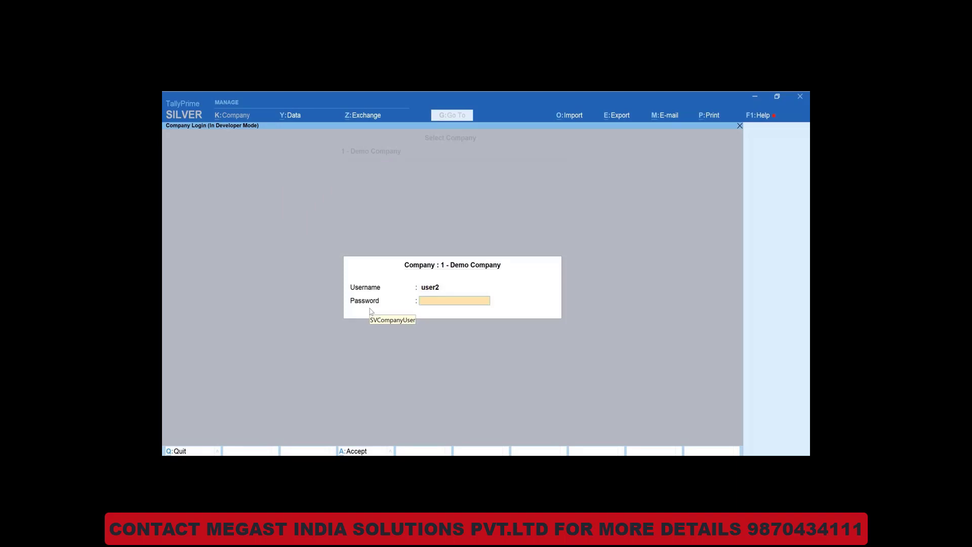
{"action": "key", "text": "Return"}
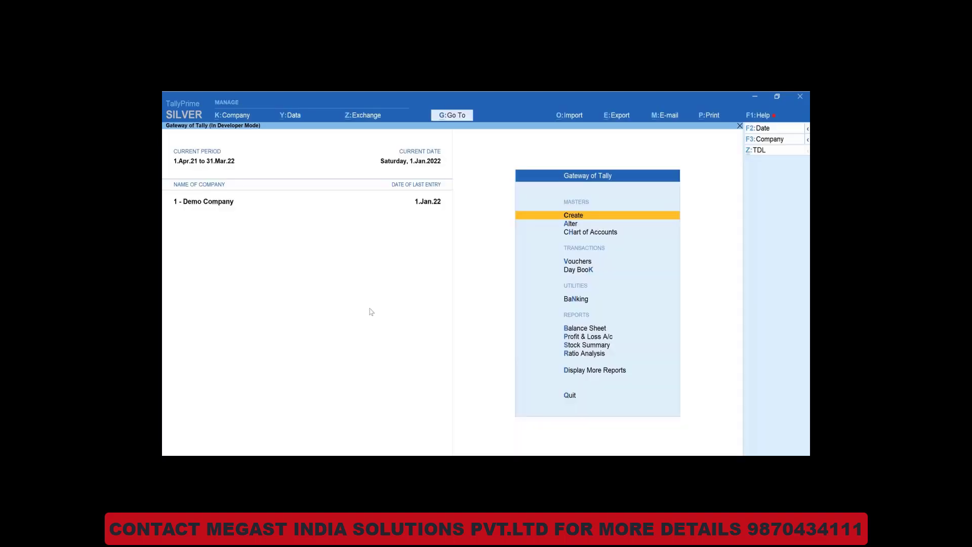
Search the Group Summary list for 'Sund' and find no Sundry Creditors group
{"action": "key", "text": "d"}
{"action": "key", "text": "a"}
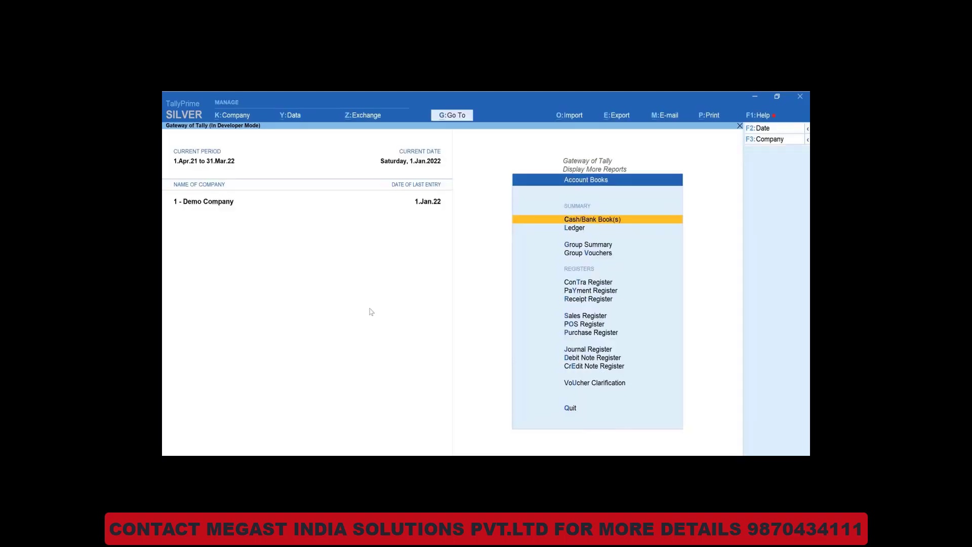
{"action": "type", "text": "gSu"}
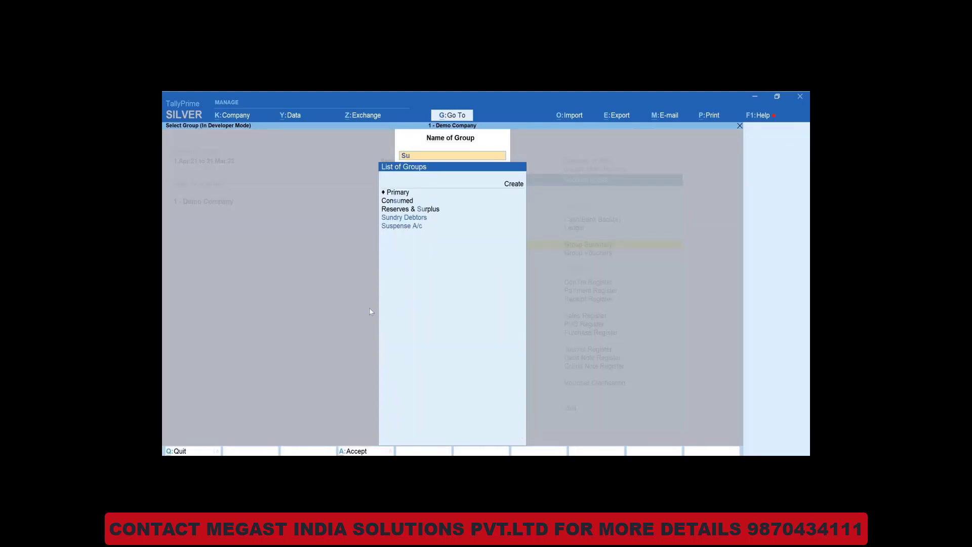
{"action": "type", "text": "nd"}
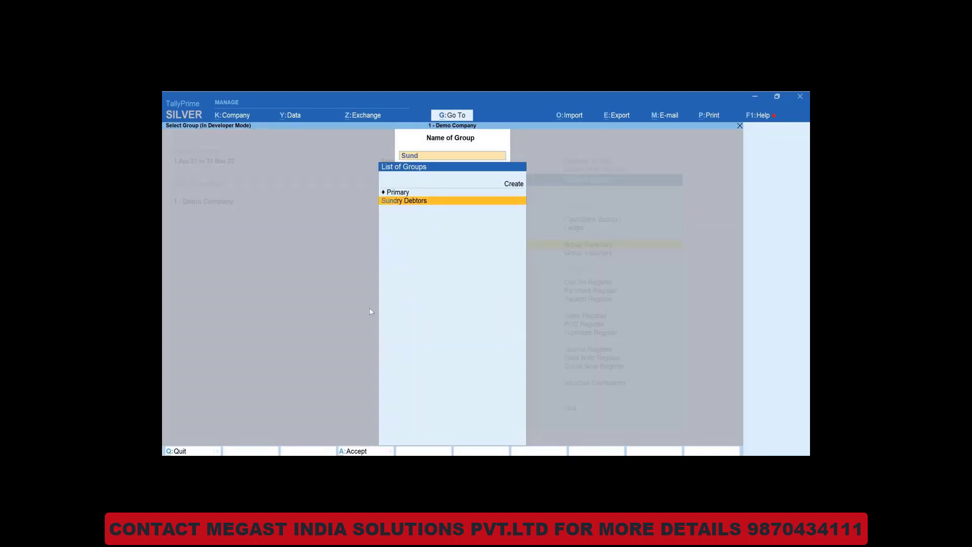
{"action": "key", "text": "BackSpace"}
{"action": "key", "text": "BackSpace"}
{"action": "key", "text": "BackSpace"}
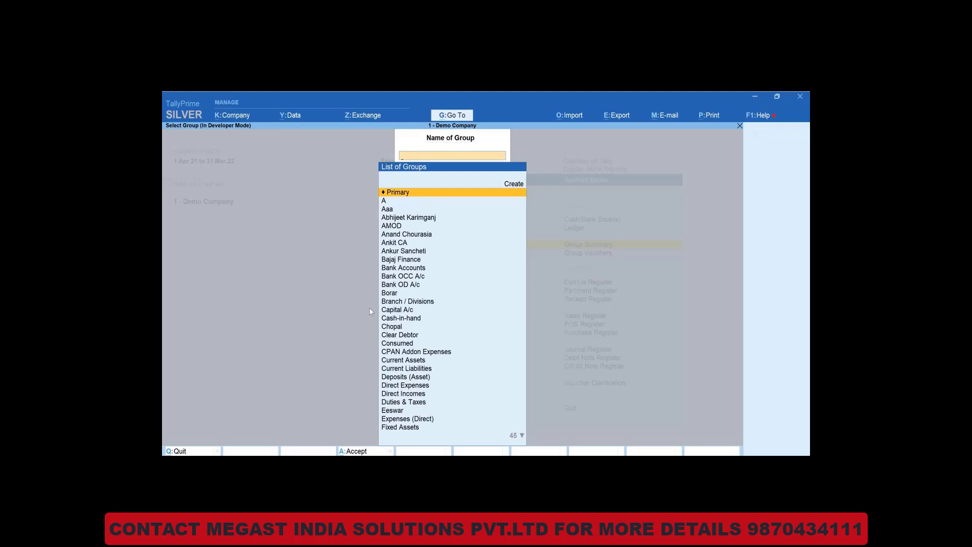
{"action": "key", "text": "Escape"}
{"action": "key", "text": "Escape"}
{"action": "key", "text": "Escape"}
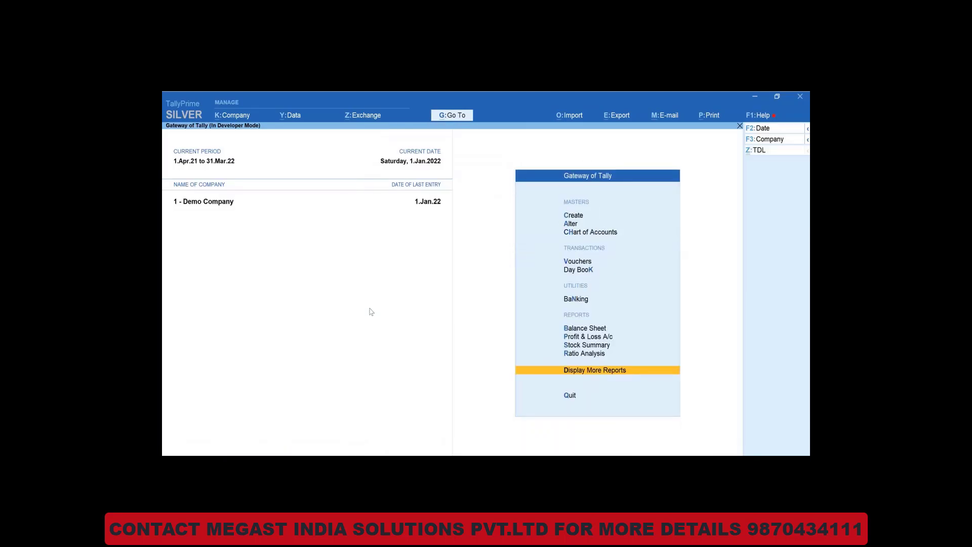
Check the Balance Sheet's Current Liabilities breakdown for missing Sundry Creditors
{"action": "key", "text": "b"}
{"action": "key", "text": "Down"}
{"action": "key", "text": "Down"}
{"action": "key", "text": "Return"}
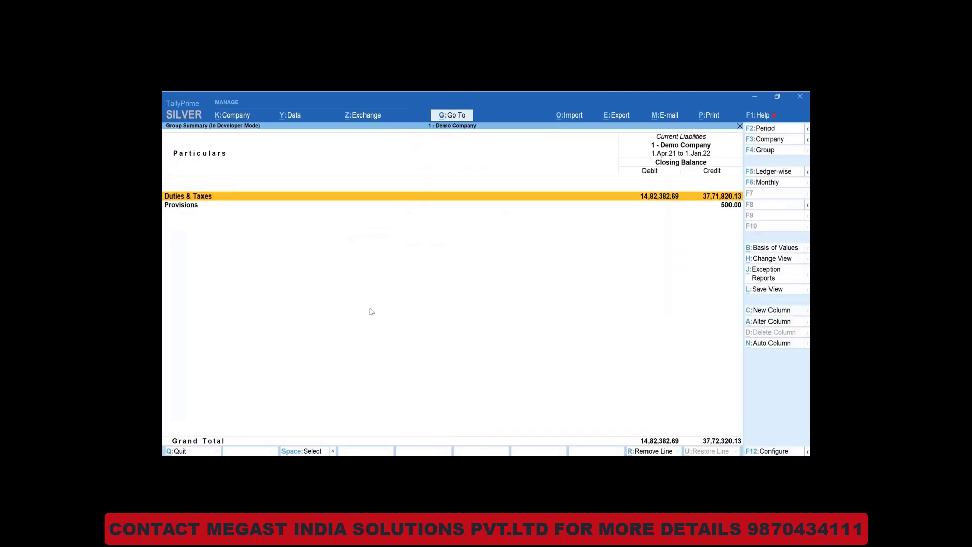
{"action": "key", "text": "Down"}
{"action": "key", "text": "Up"}
{"action": "key", "text": "Down"}
{"action": "key", "text": "Up"}
{"action": "key", "text": "Escape"}
{"action": "key", "text": "Escape"}
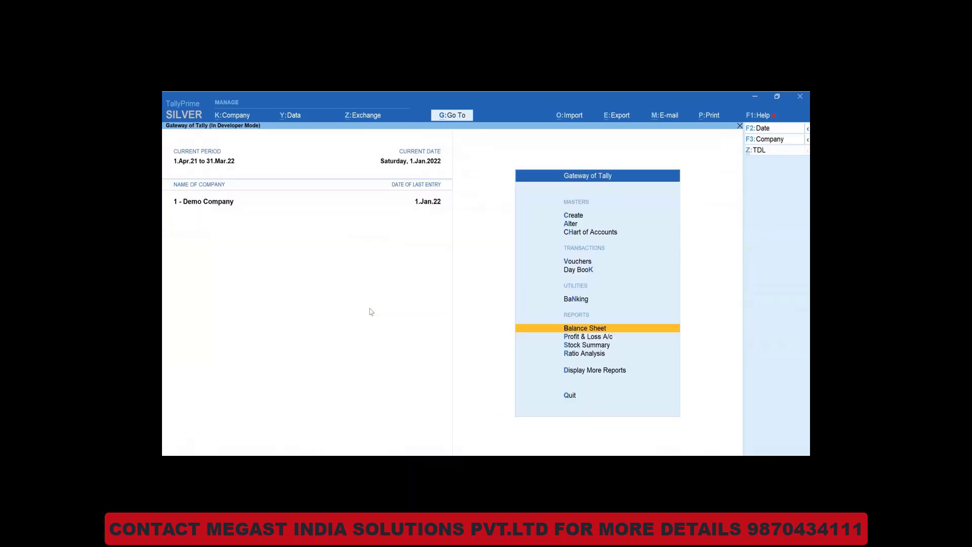
{"action": "key", "text": "Escape"}
{"action": "key", "text": "n"}
Check Current Liabilities in the Trial Balance, then return to Gateway without quitting
{"action": "key", "text": "d"}
{"action": "key", "text": "t"}
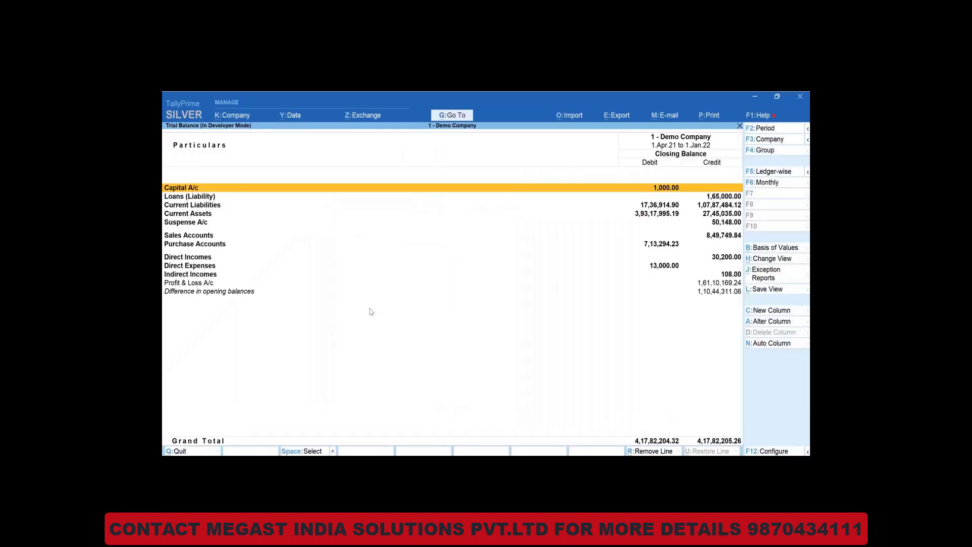
{"action": "key", "text": "Down"}
{"action": "key", "text": "Down"}
{"action": "key", "text": "Down"}
{"action": "key", "text": "Up"}
{"action": "key", "text": "Return"}
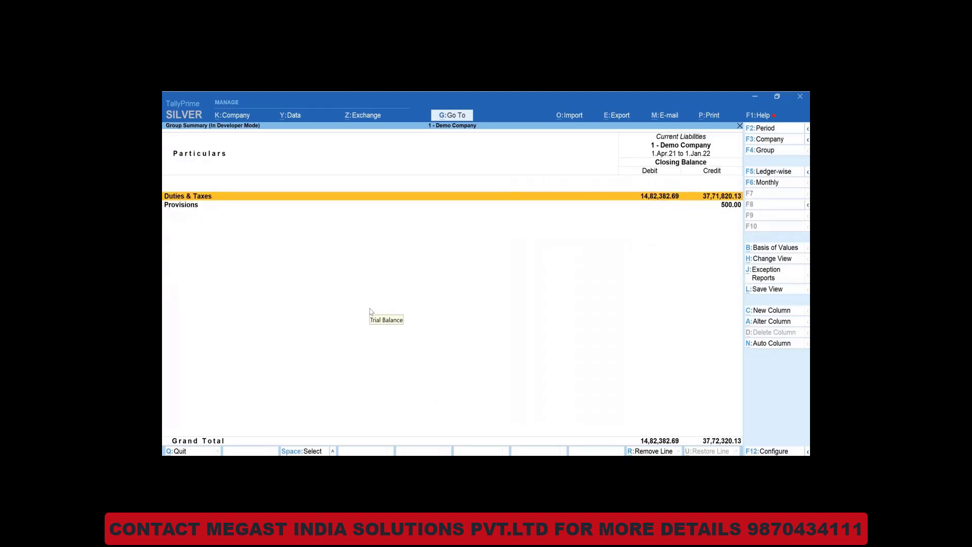
{"action": "key", "text": "Down"}
{"action": "key", "text": "Up"}
{"action": "key", "text": "Down"}
{"action": "key", "text": "Up"}
{"action": "key", "text": "Escape"}
{"action": "key", "text": "Escape"}
{"action": "key", "text": "Escape"}
{"action": "key", "text": "Escape"}
{"action": "key", "text": "n"}
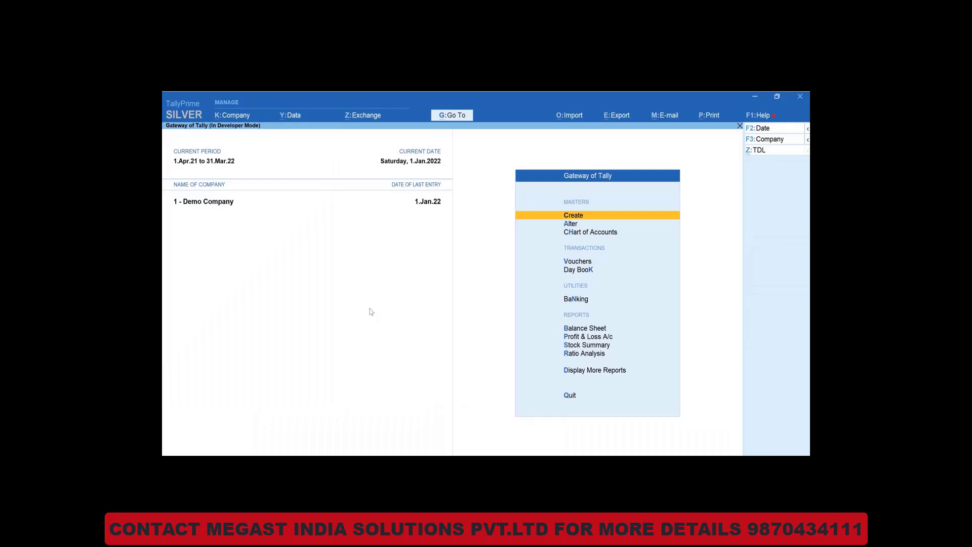
Reopen Demo Company logged in as admin
{"action": "key", "text": "alt+F3"}
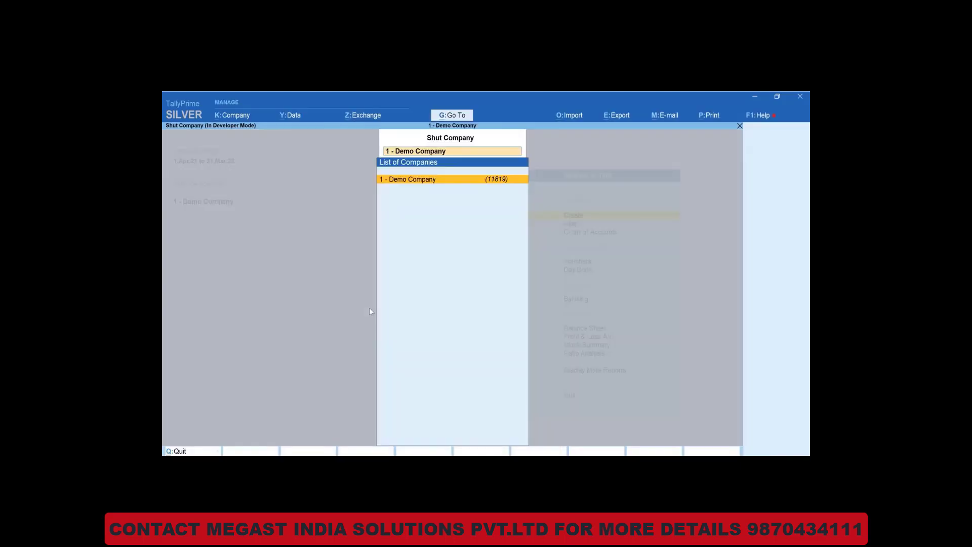
{"action": "key", "text": "Return"}
{"action": "type", "text": "ad"}
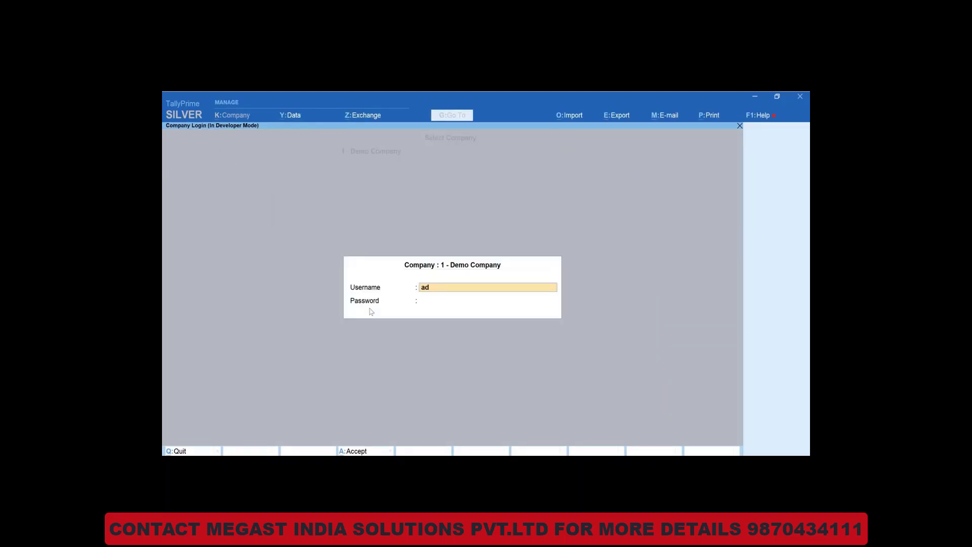
{"action": "type", "text": "min"}
{"action": "key", "text": "Return"}
{"action": "type", "text": "a"}
{"action": "key", "text": "Return"}
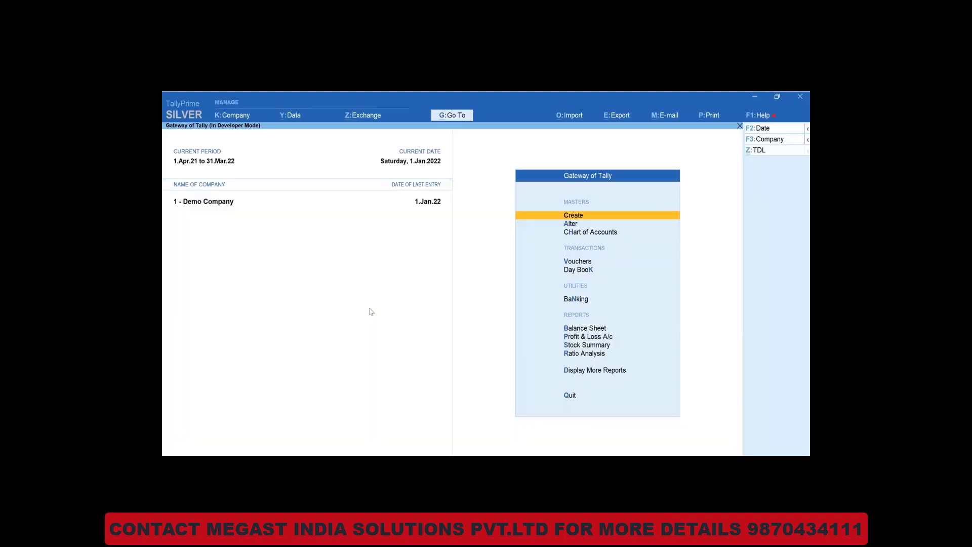
View the Sundry Creditors group summary and Anshika Solution's monthly summary and ledger details
{"action": "key", "text": "d"}
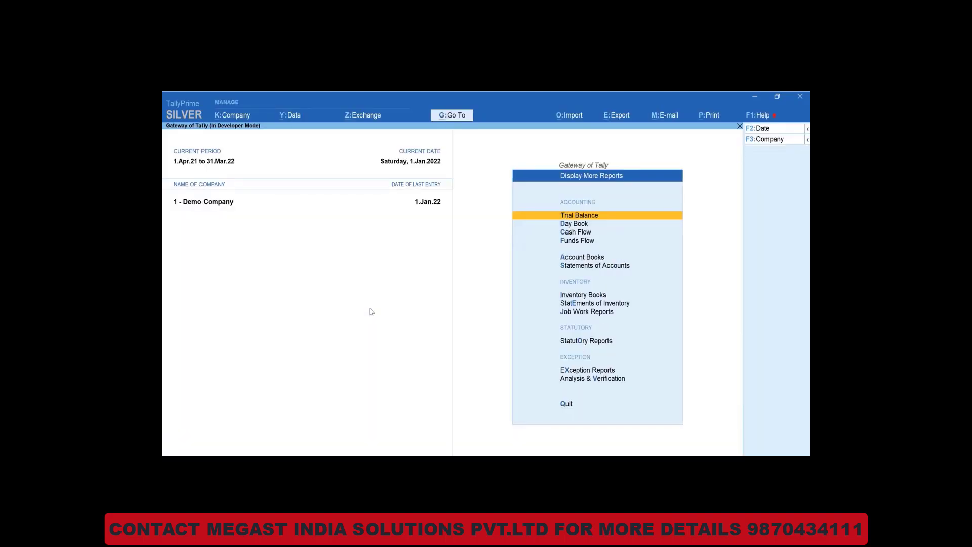
{"action": "type", "text": "agS"}
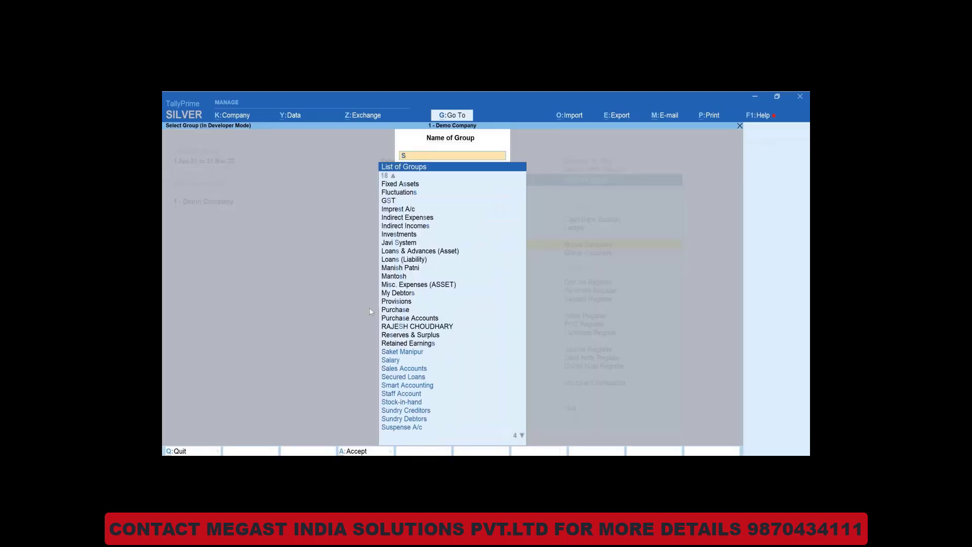
{"action": "type", "text": "un"}
{"action": "key", "text": "Up"}
{"action": "key", "text": "Return"}
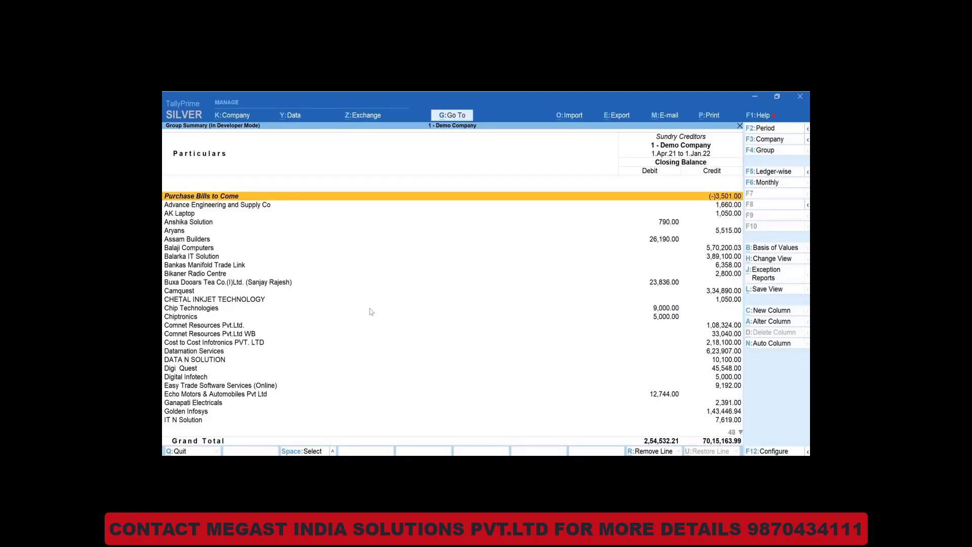
{"action": "key", "text": "Down"}
{"action": "key", "text": "Down"}
{"action": "key", "text": "Down"}
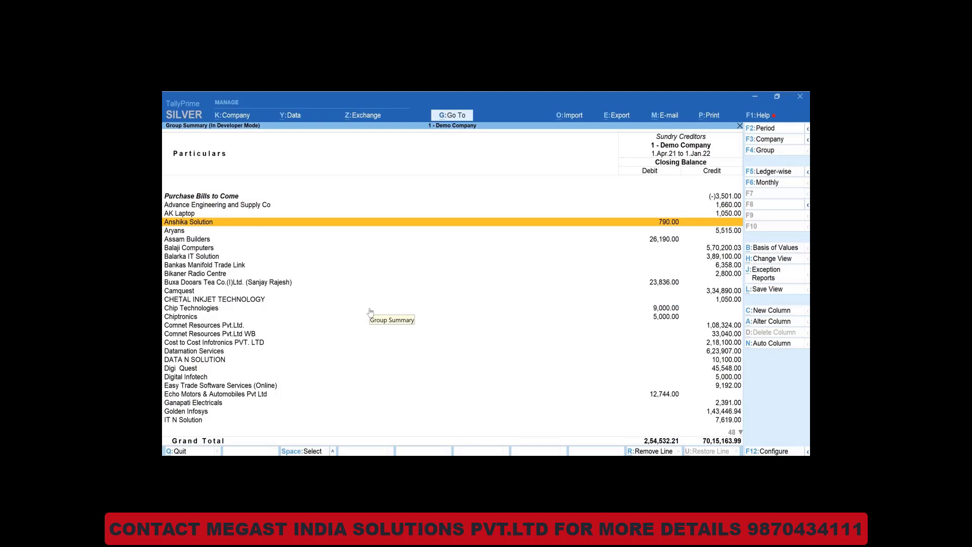
{"action": "key", "text": "Return"}
{"action": "key", "text": "Escape"}
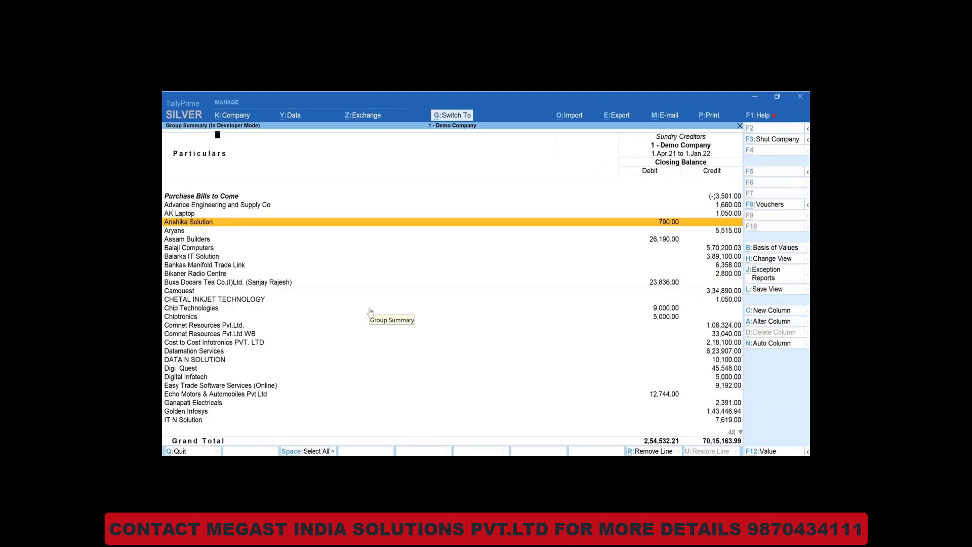
{"action": "key", "text": "ctrl+Return"}
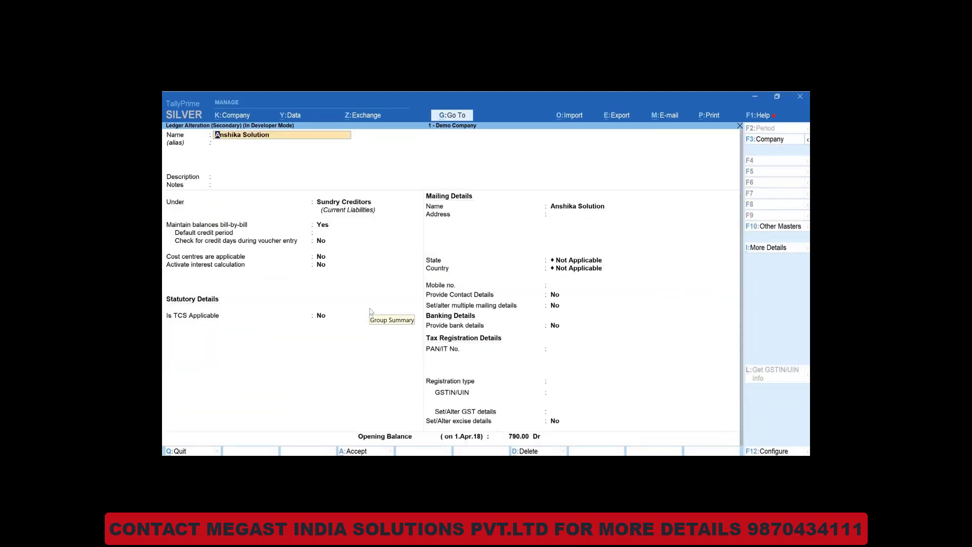
{"action": "key", "text": "Escape"}
{"action": "key", "text": "Escape"}
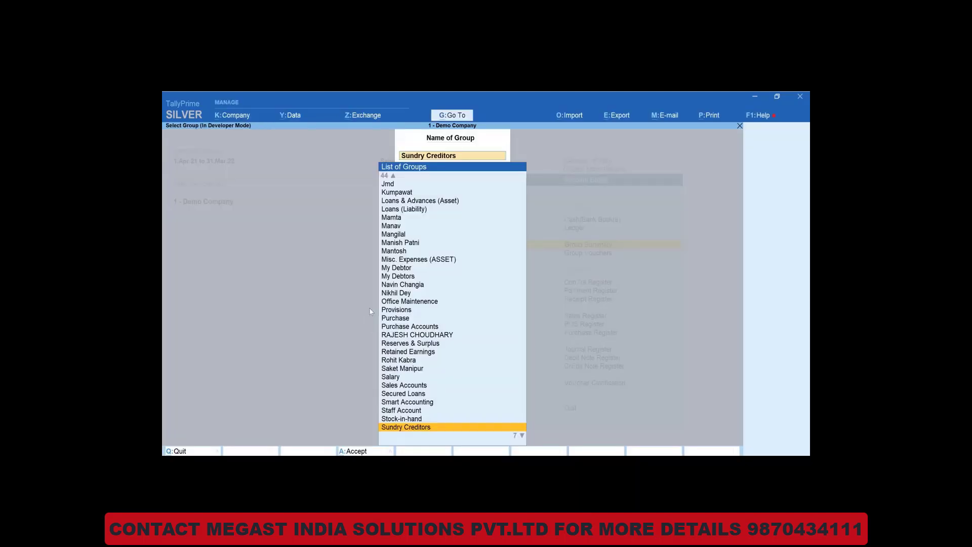
{"action": "key", "text": "Escape"}
{"action": "key", "text": "Escape"}
Shut Demo Company and log back in as user2
{"action": "key", "text": "alt+F3"}
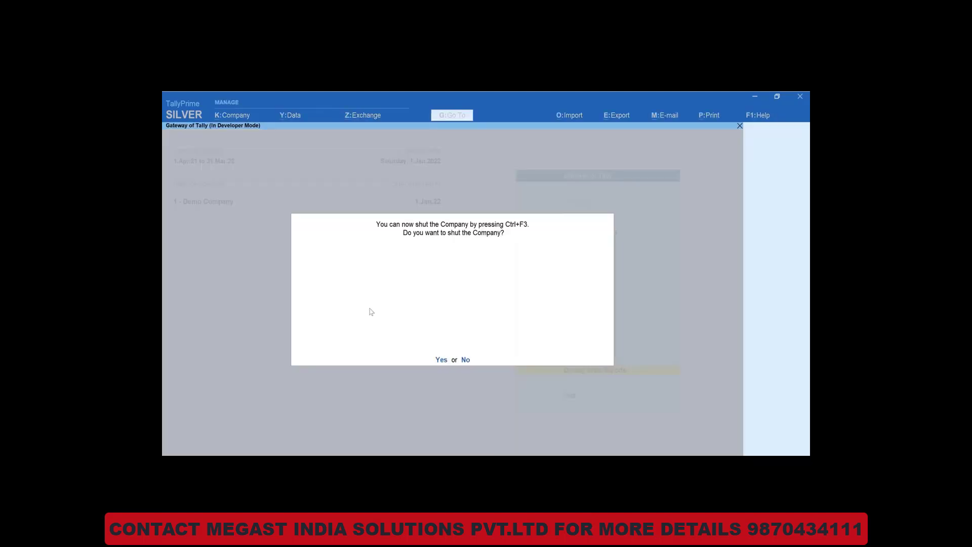
{"action": "key", "text": "y"}
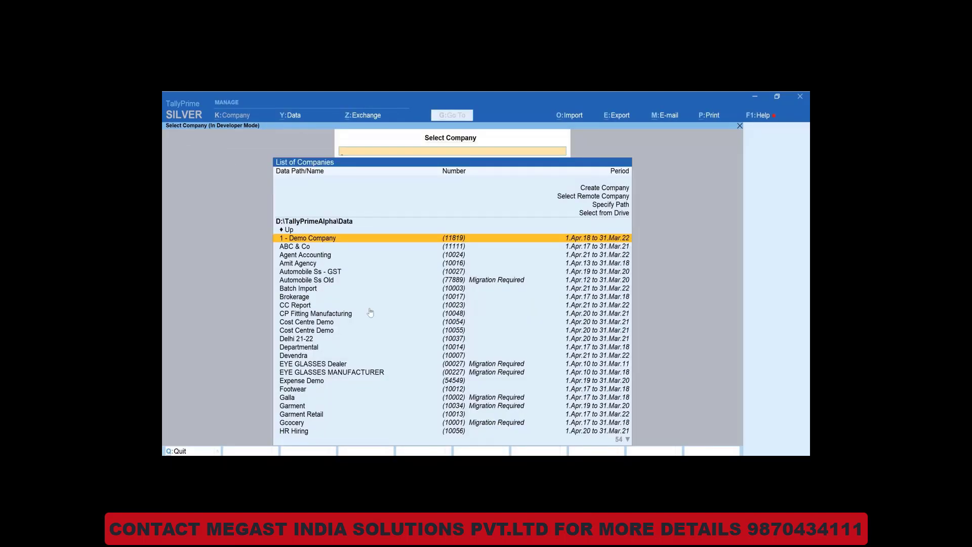
{"action": "key", "text": "Return"}
{"action": "type", "text": "user"}
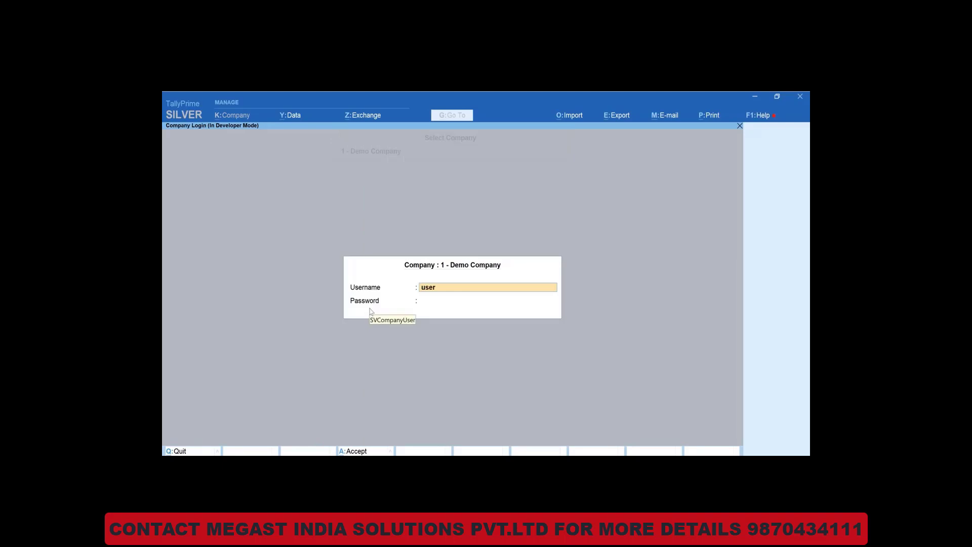
{"action": "type", "text": "2"}
{"action": "key", "text": "Return"}
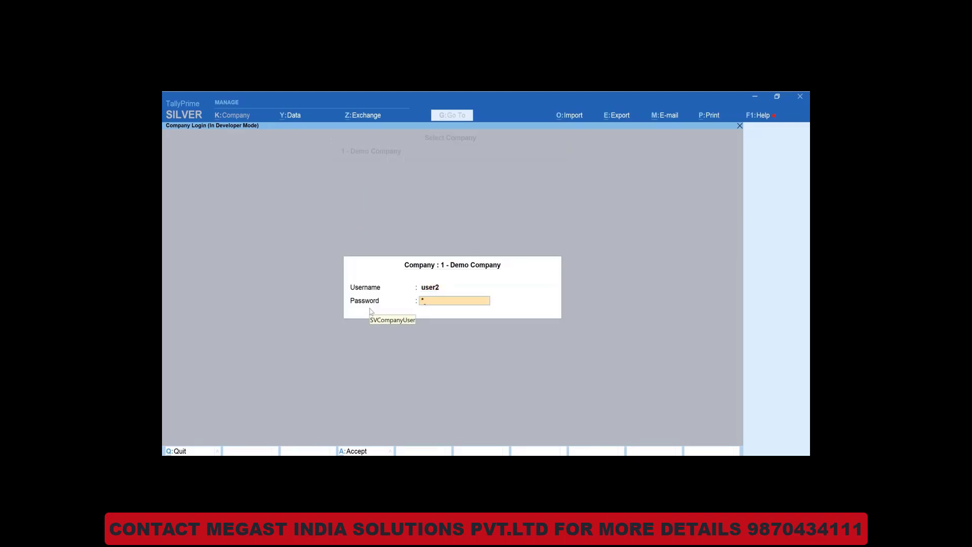
{"action": "key", "text": "Return"}
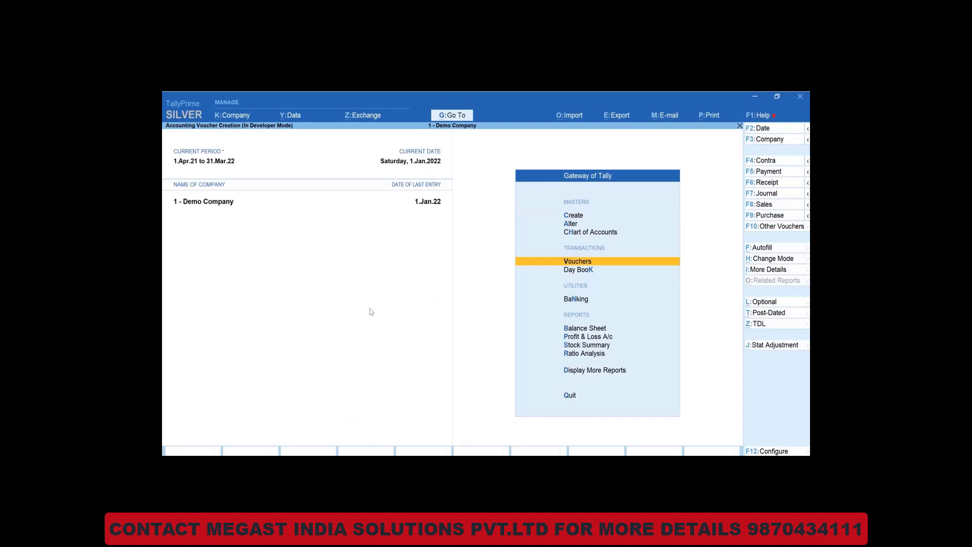
In a GST SALES voucher, enter 'Anis' as Party A/c, find no match, and quit
{"action": "key", "text": "Return"}
{"action": "key", "text": "F8"}
{"action": "key", "text": "Up"}
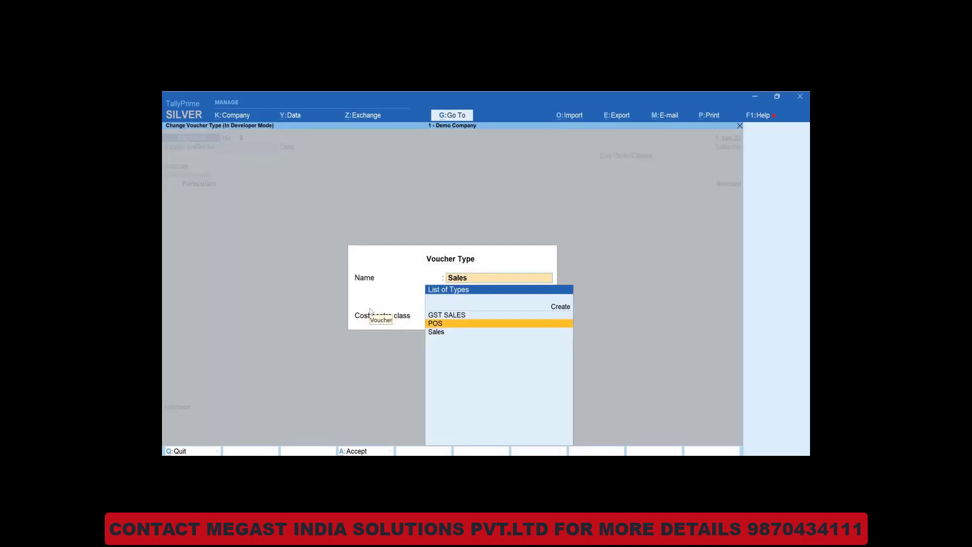
{"action": "key", "text": "Up"}
{"action": "key", "text": "Return"}
{"action": "key", "text": "Return"}
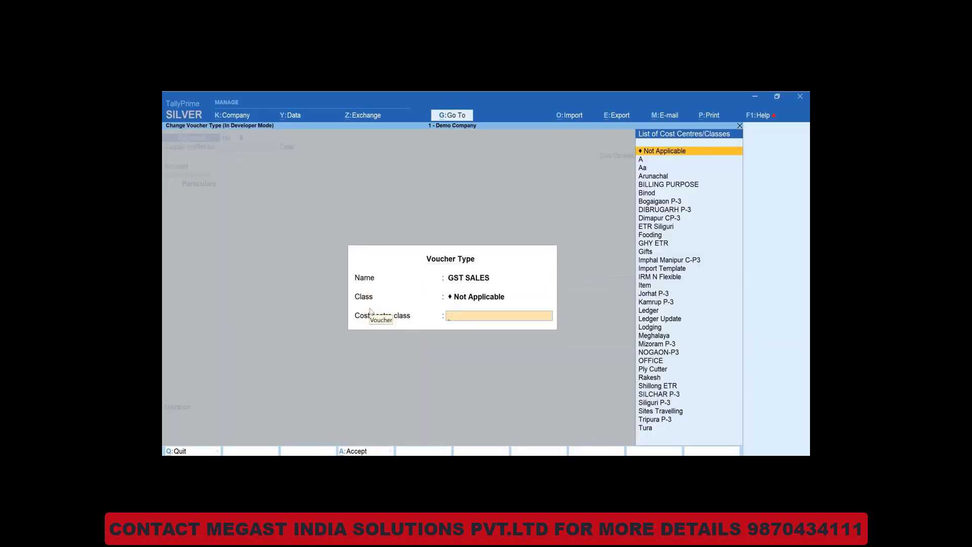
{"action": "key", "text": "Return"}
{"action": "key", "text": "Return"}
{"action": "key", "text": "Return"}
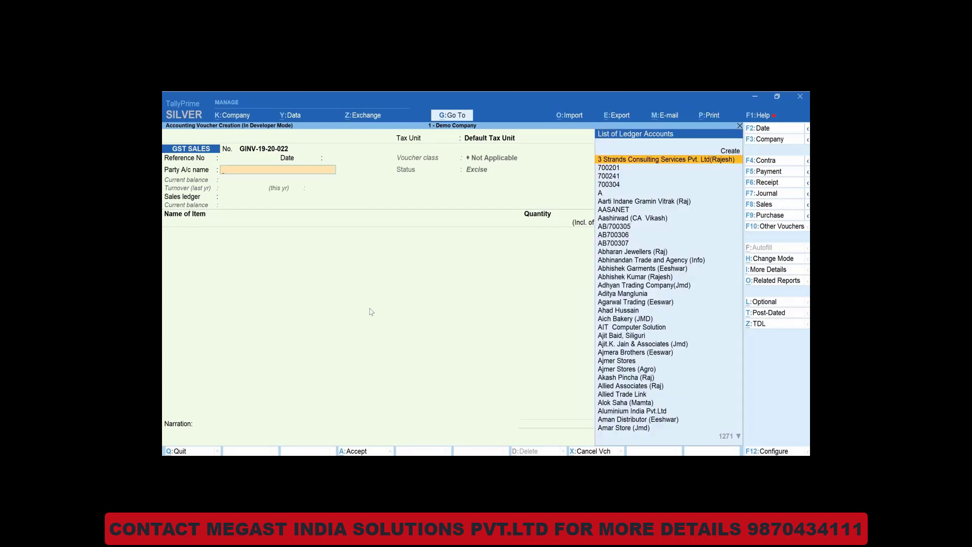
{"action": "type", "text": "Anis"}
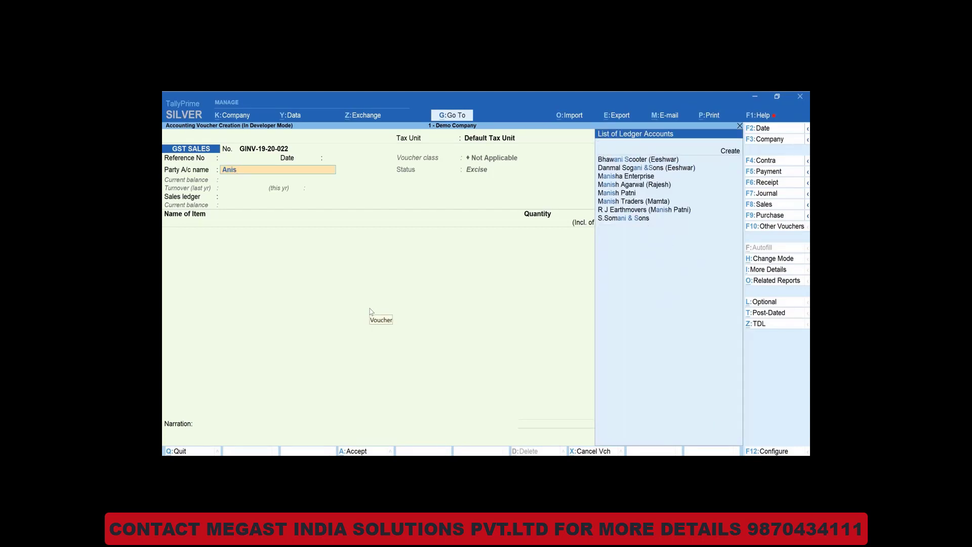
{"action": "key", "text": "Return"}
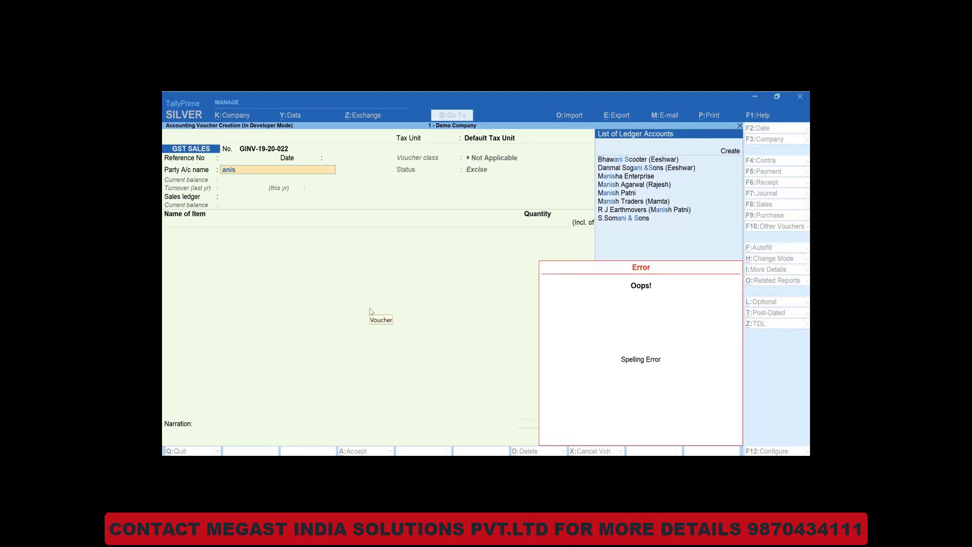
{"action": "key", "text": "BackSpace"}
{"action": "key", "text": "BackSpace"}
{"action": "key", "text": "BackSpace"}
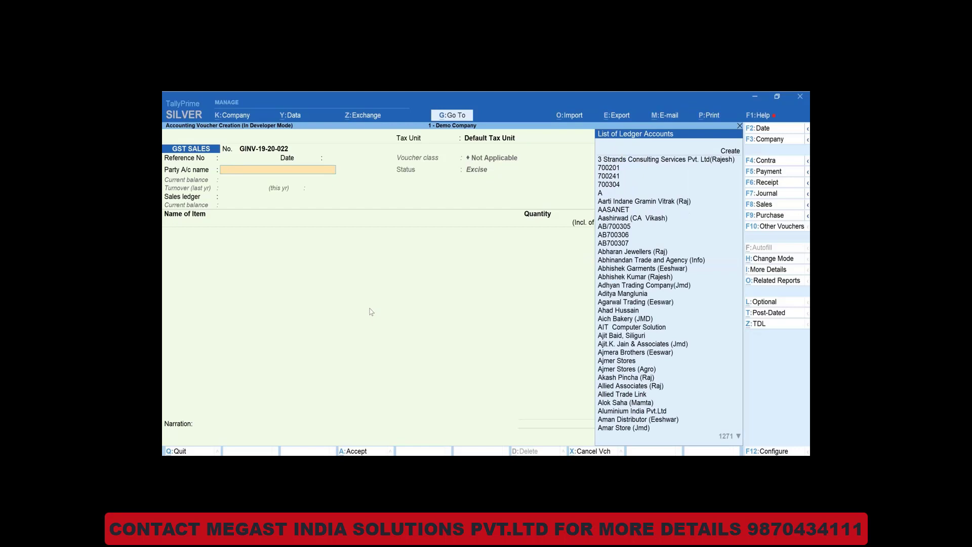
{"action": "key", "text": "Escape"}
Discard the sales voucher and start a new Payment voucher
{"action": "key", "text": "Return"}
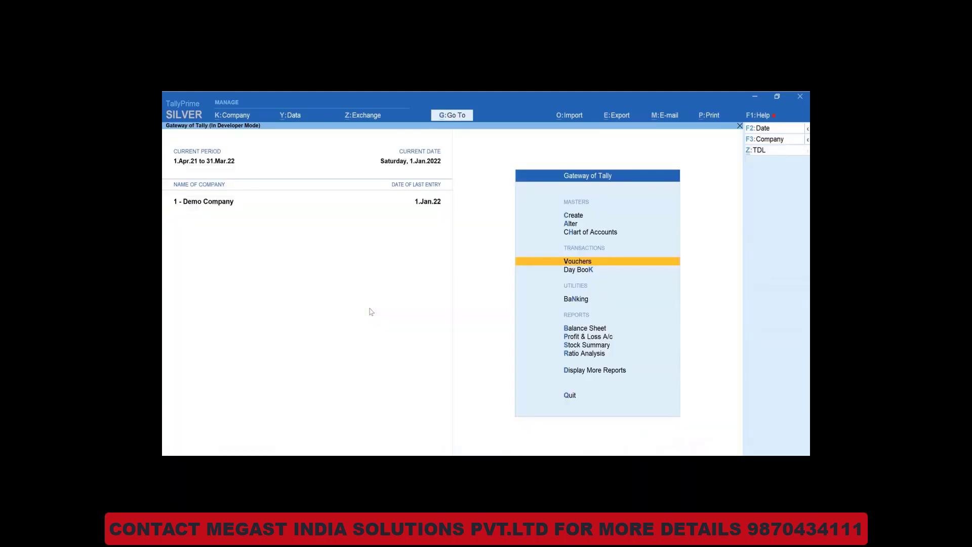
{"action": "key", "text": "Return"}
{"action": "key", "text": "F6"}
{"action": "key", "text": "Return"}
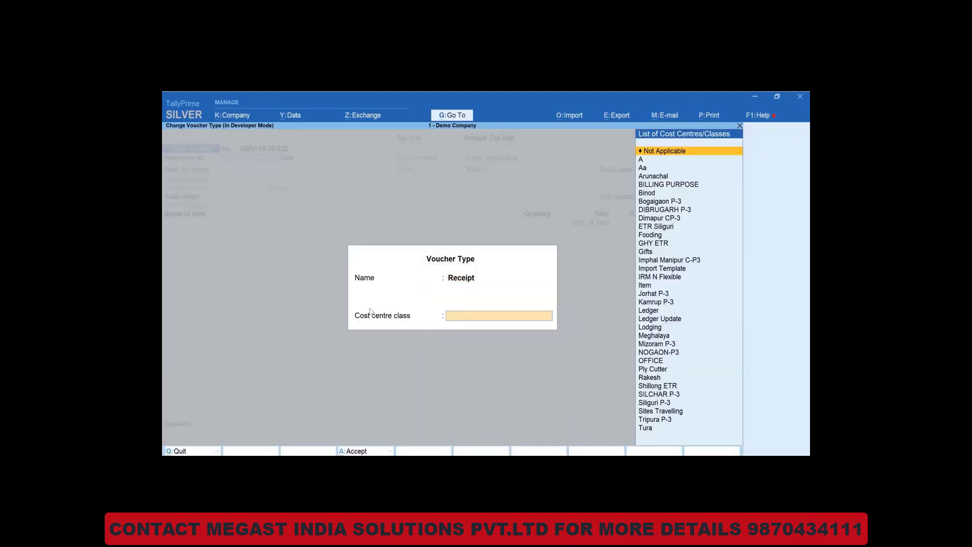
{"action": "key", "text": "F5"}
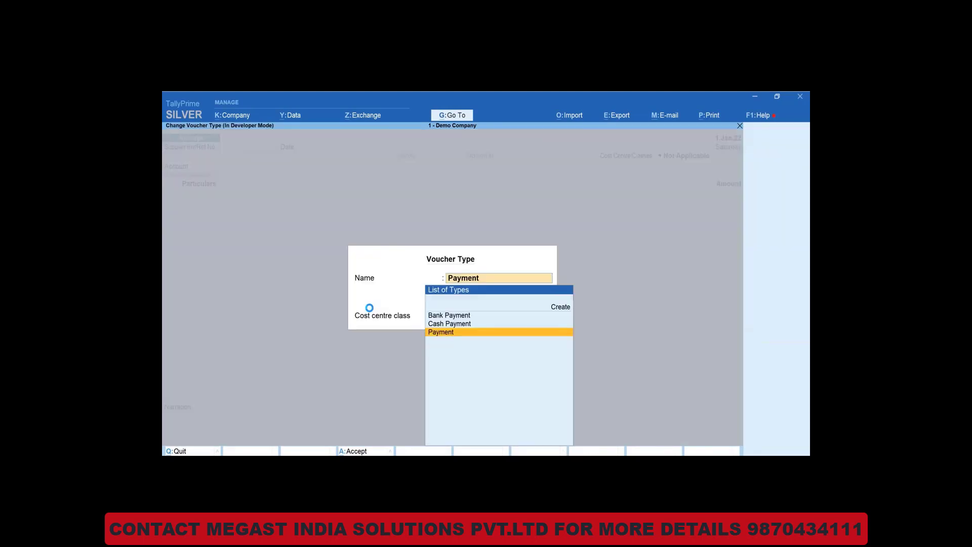
{"action": "key", "text": "Return"}
Enter 'Anis' in Particulars, find no matching ledger, and dismiss the error
{"action": "key", "text": "Return"}
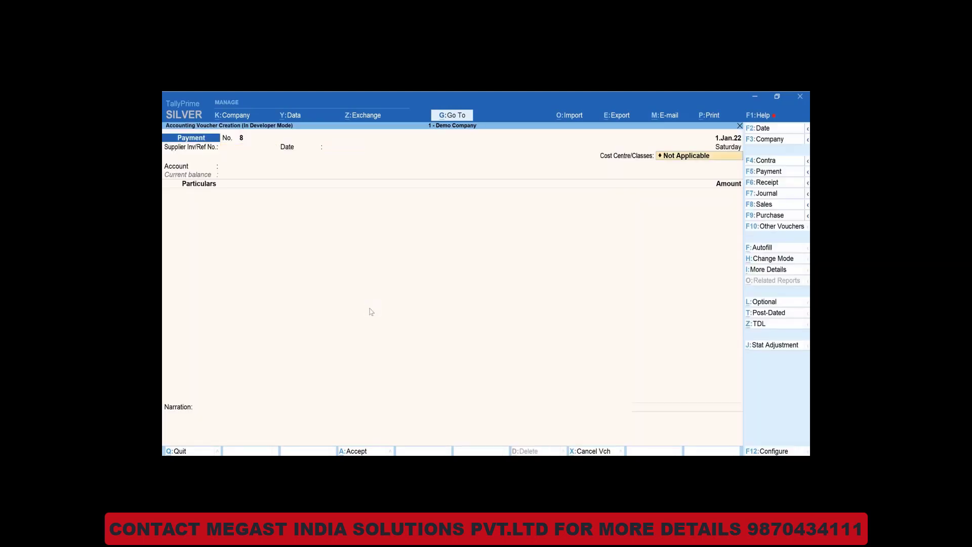
{"action": "key", "text": "Return"}
{"action": "key", "text": "Return"}
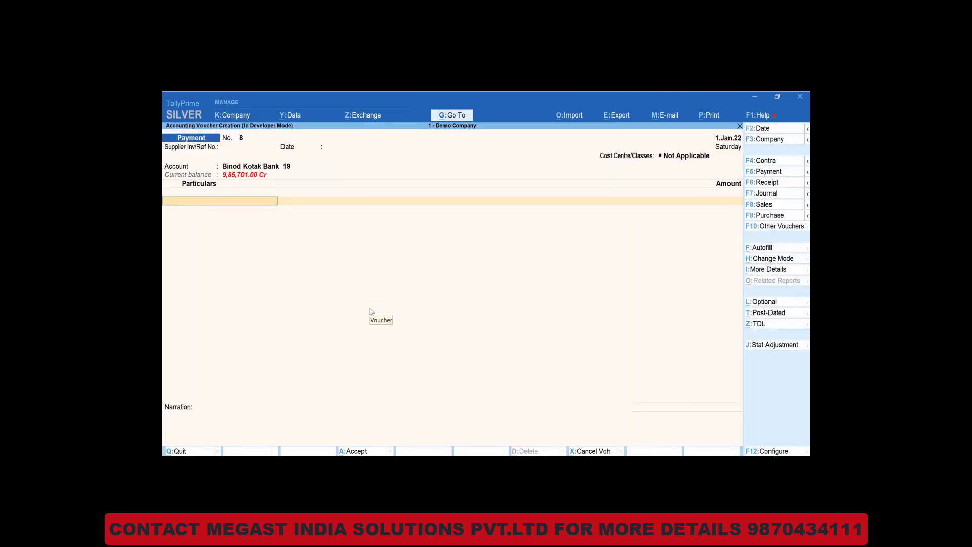
{"action": "type", "text": "Anis"}
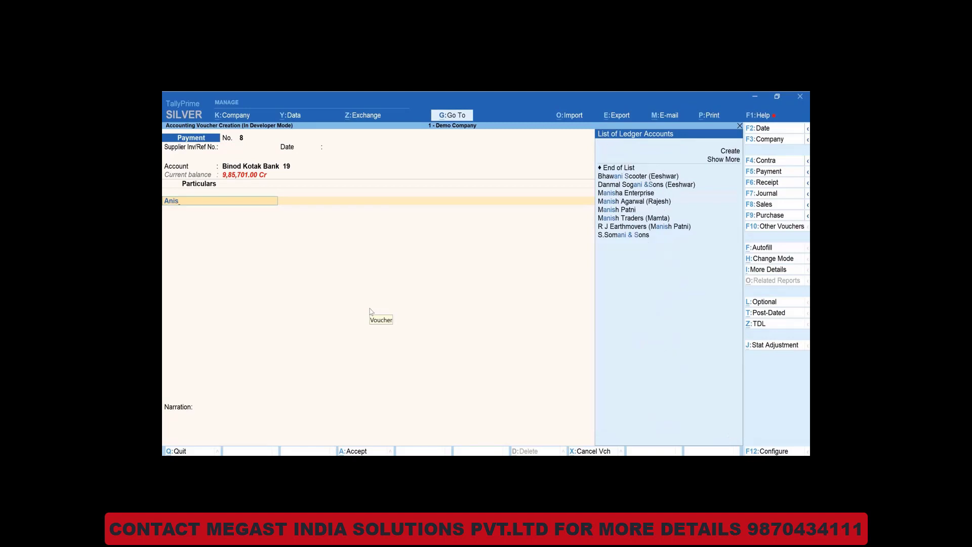
{"action": "key", "text": "Return"}
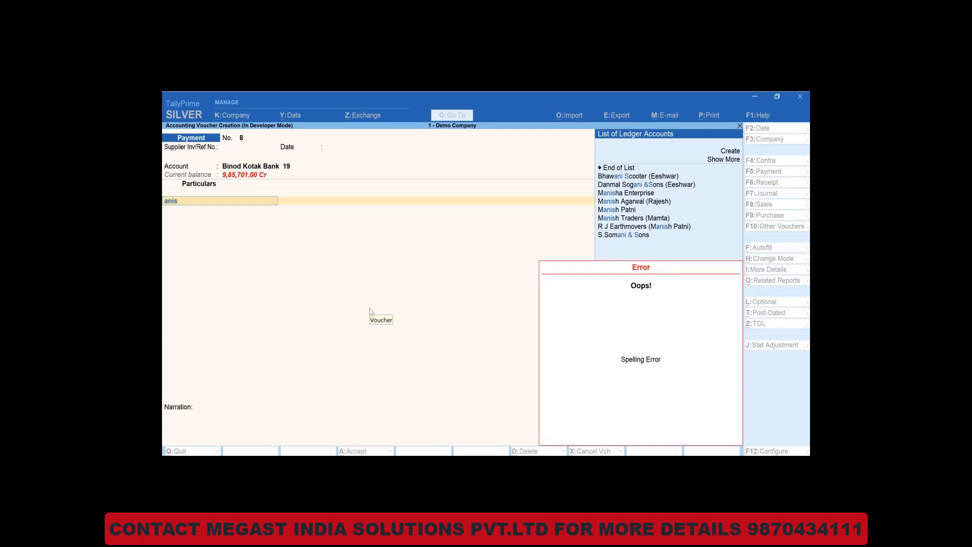
{"action": "key", "text": "Escape"}
{"action": "key", "text": "Escape"}
{"action": "key", "text": "Return"}
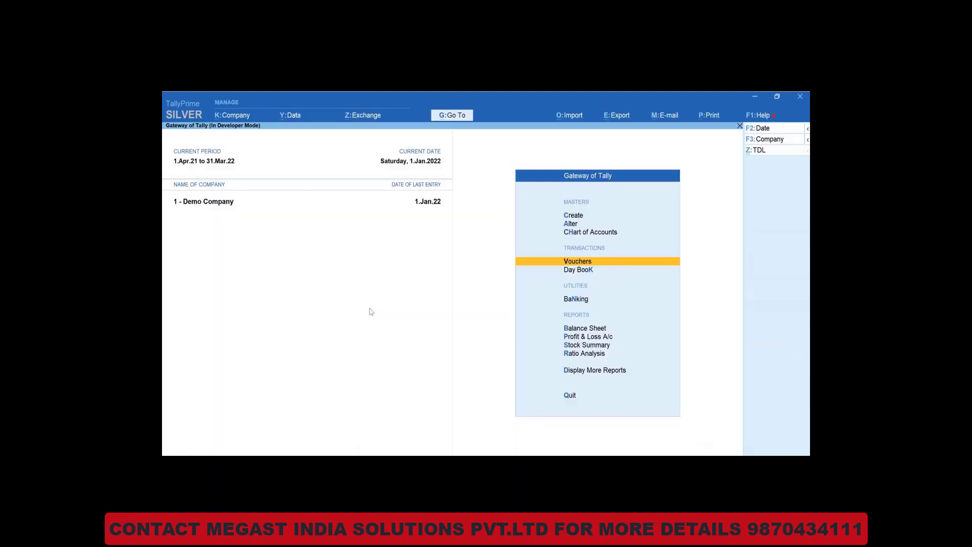